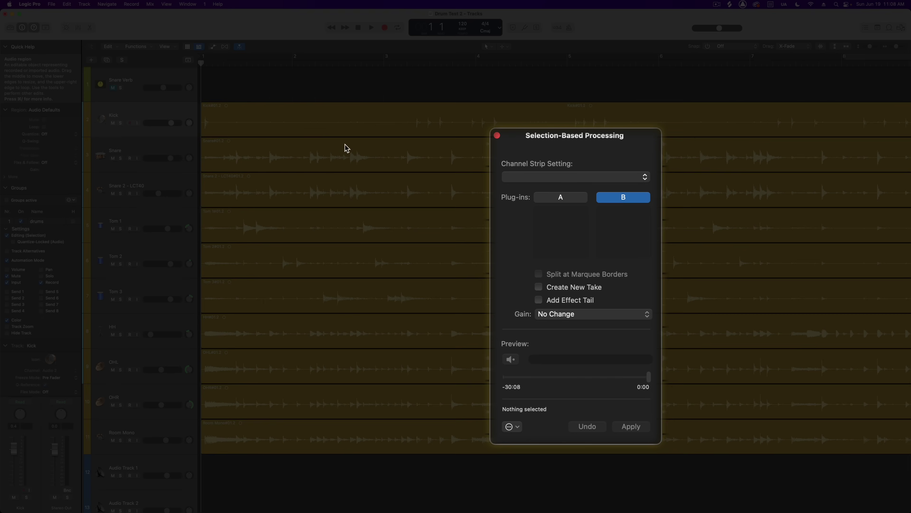
# Pick chain A for the Kick#01.2 region and collapse the Inspector's Region and Groups sections
pyautogui.click(560, 199)
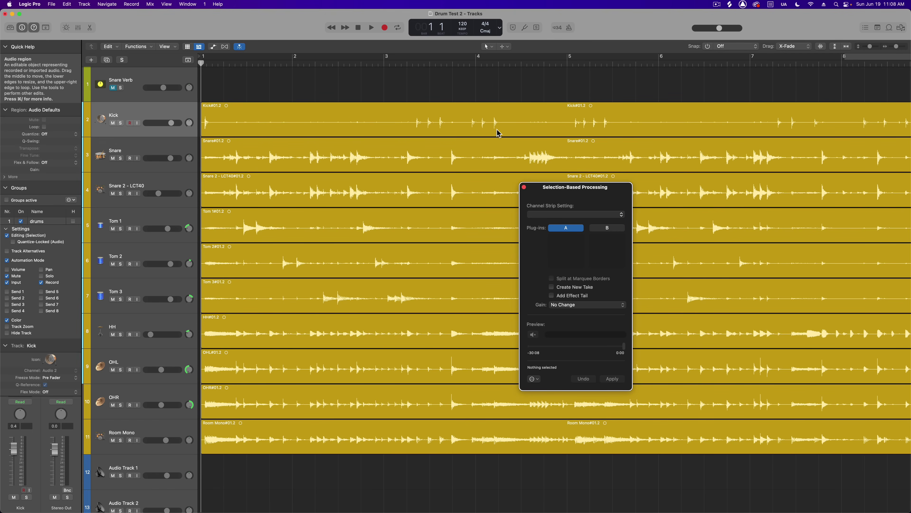
pyautogui.click(561, 121)
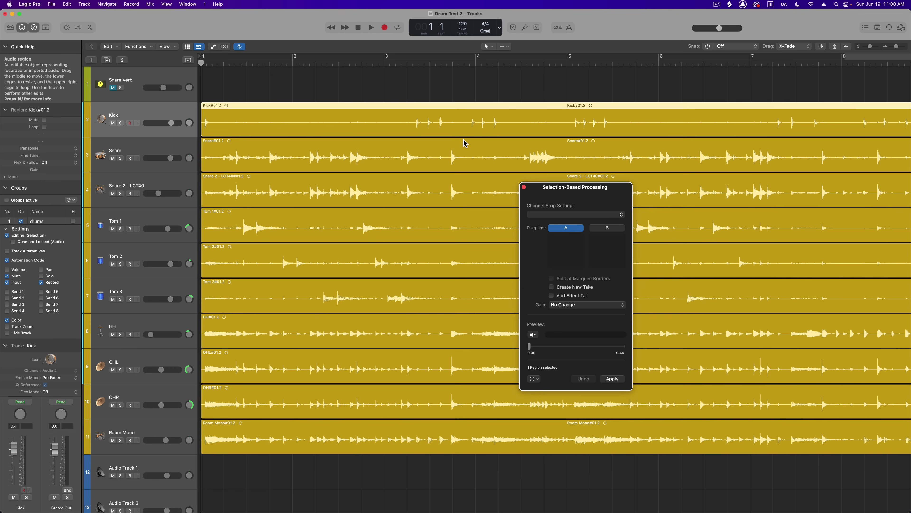
pyautogui.click(5, 110)
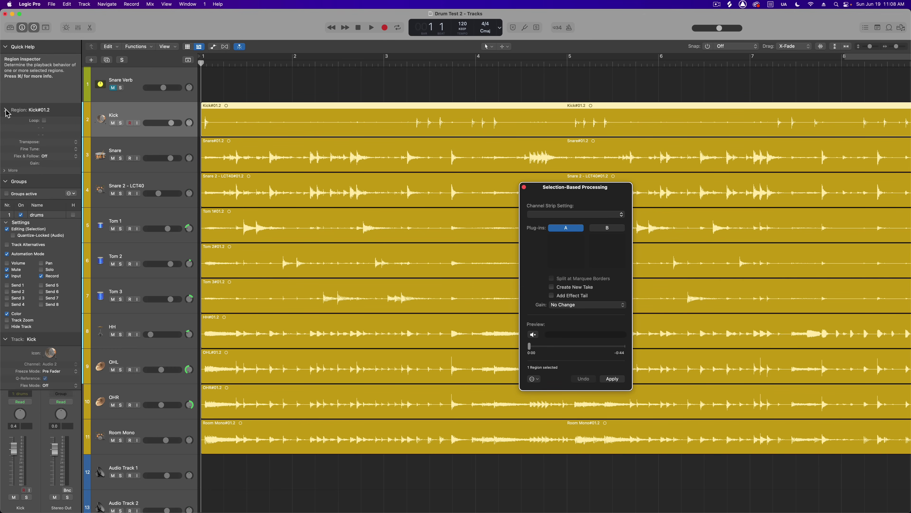
pyautogui.click(5, 123)
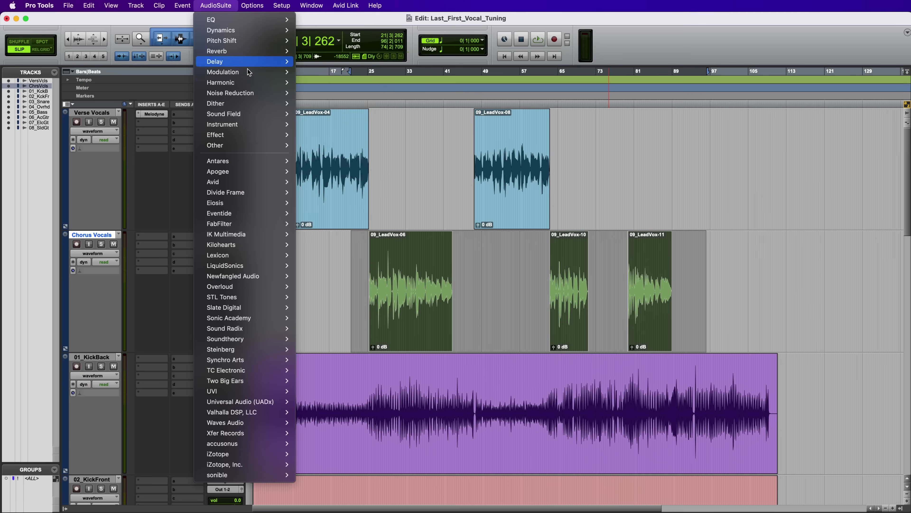
# Launch SoundReplacer from AudioSuite > Other in the Pro Tools session
pyautogui.moveTo(257, 145)
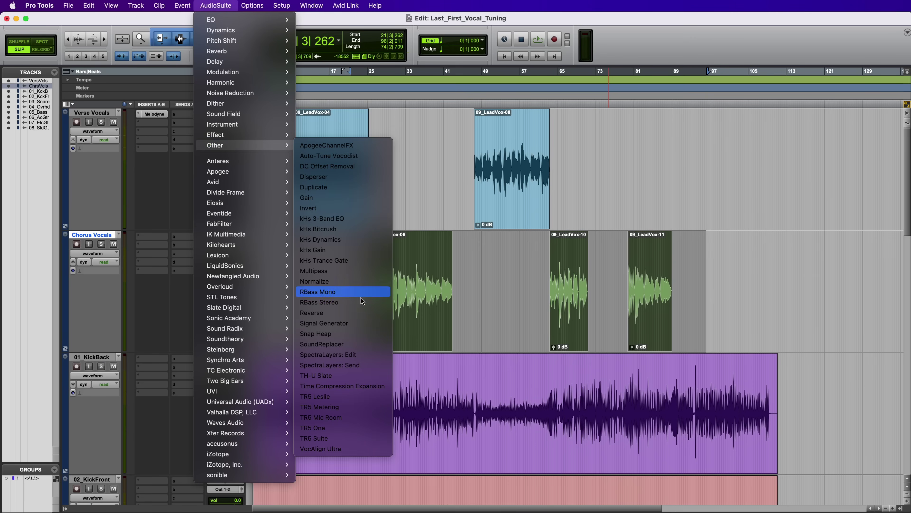
pyautogui.click(354, 345)
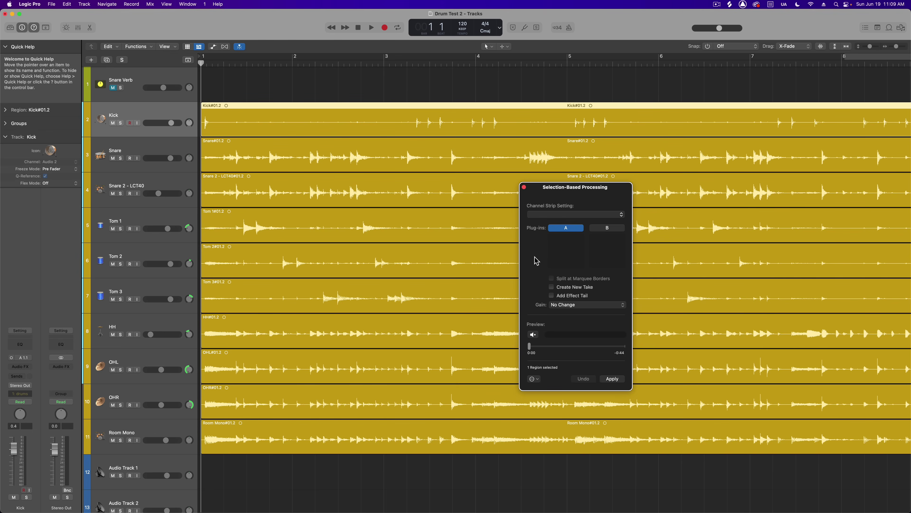
# Close Selection-Based Processing, deselect the Kick, and play the drums with the OHL channel picked in the Mixer
pyautogui.click(524, 187)
pyautogui.click(446, 96)
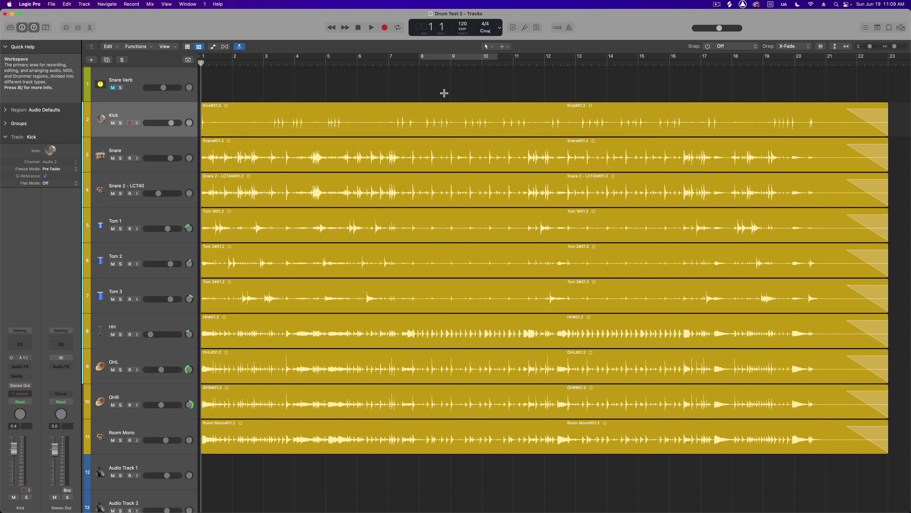
pyautogui.press('space')
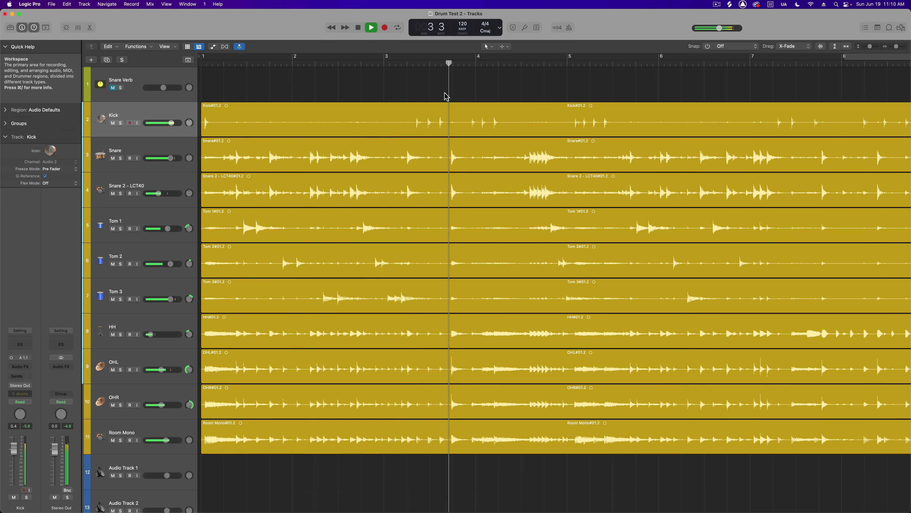
pyautogui.press('x')
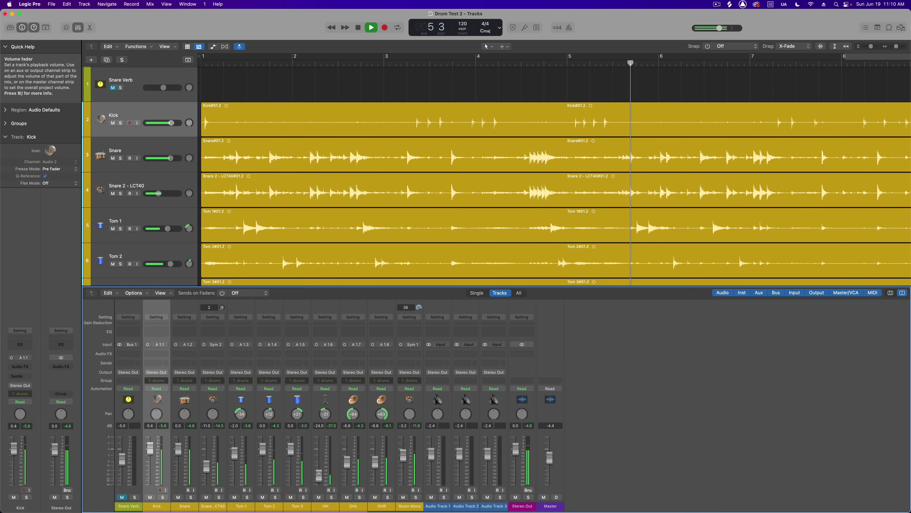
pyautogui.click(360, 503)
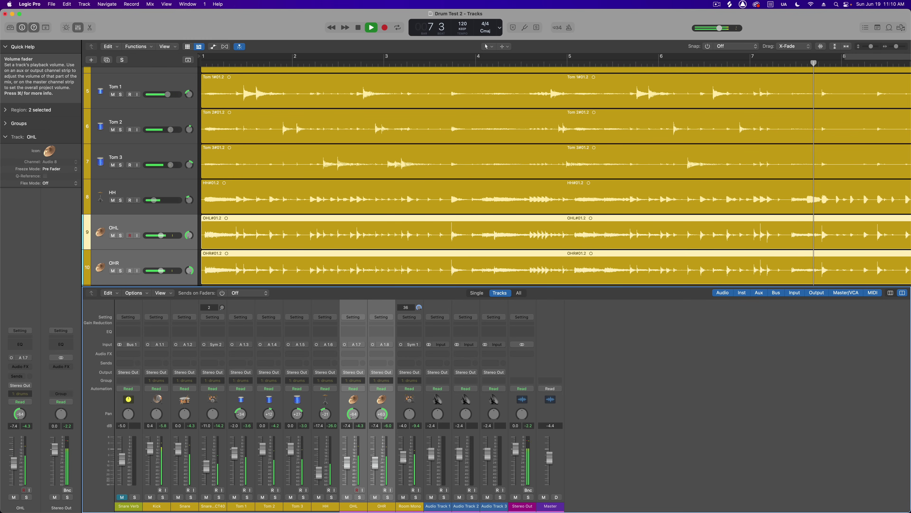
pyautogui.press('space')
pyautogui.press('x')
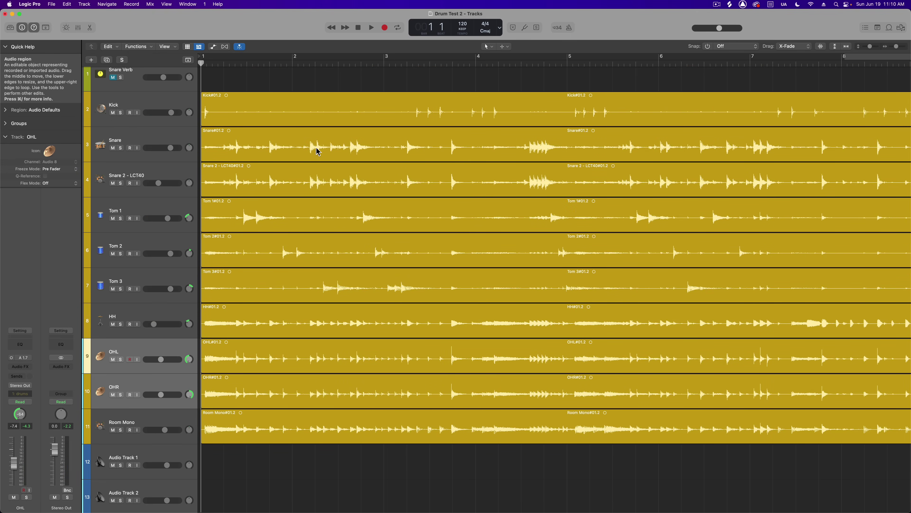
pyautogui.click(166, 158)
pyautogui.click(168, 177)
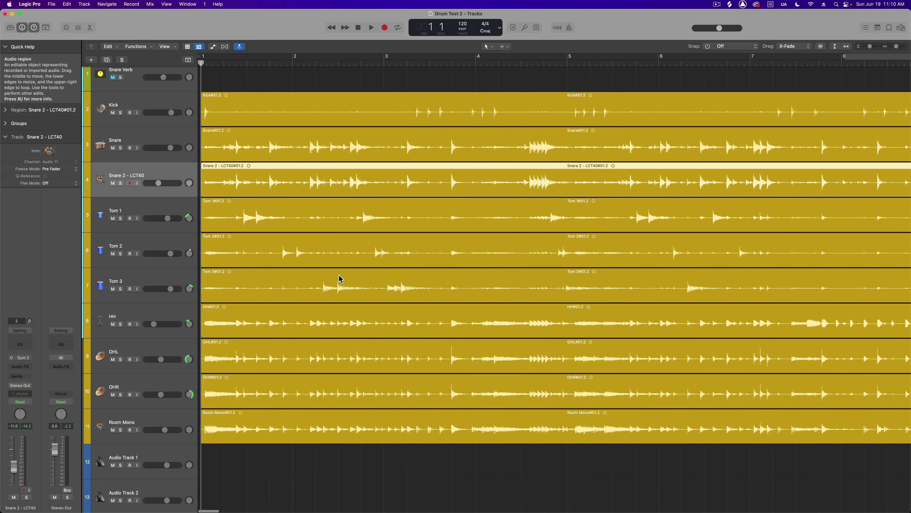
pyautogui.click(284, 112)
pyautogui.click(343, 85)
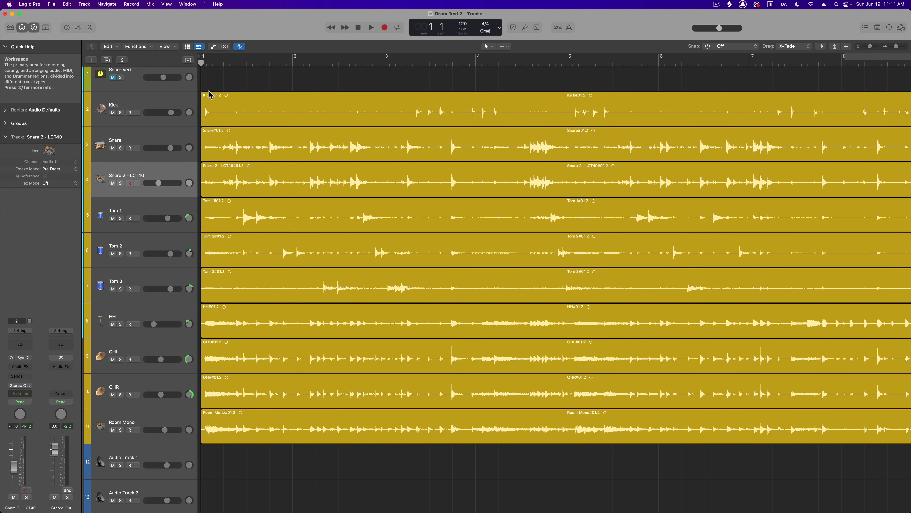
pyautogui.click(186, 94)
pyautogui.click(250, 89)
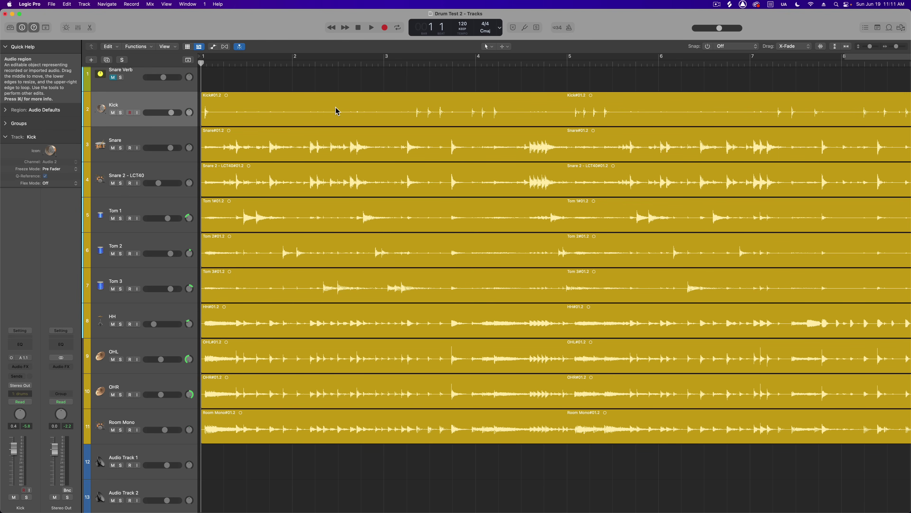
# Open the Kick region in the audio editor, then reselect it and bring up Selection-Based Processing
pyautogui.doubleClick(227, 112)
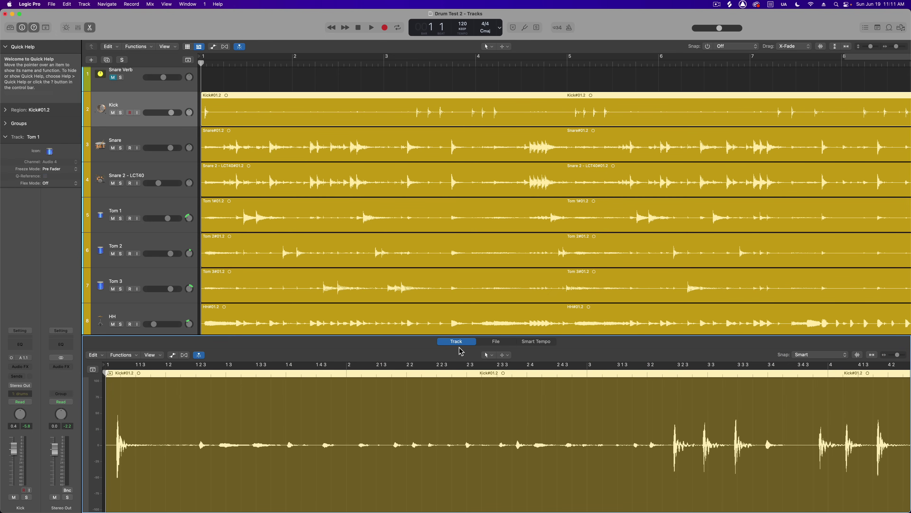
pyautogui.click(126, 354)
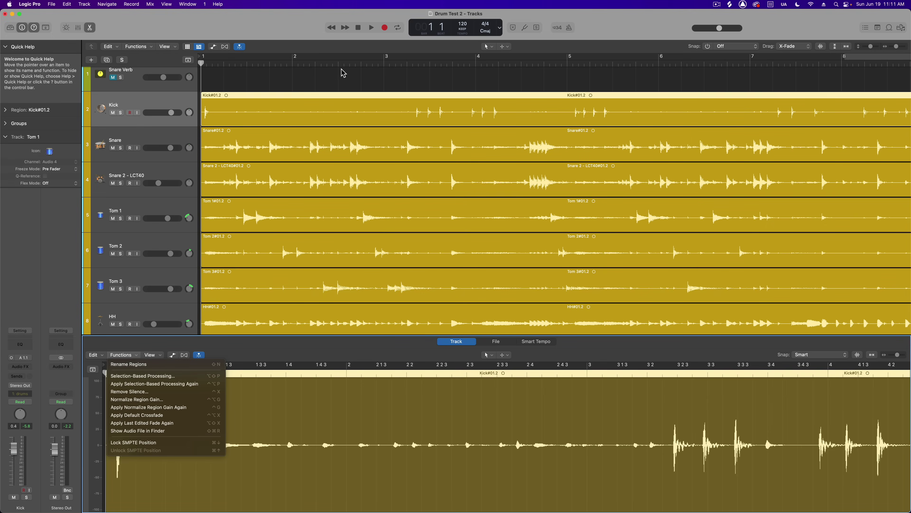
pyautogui.click(344, 79)
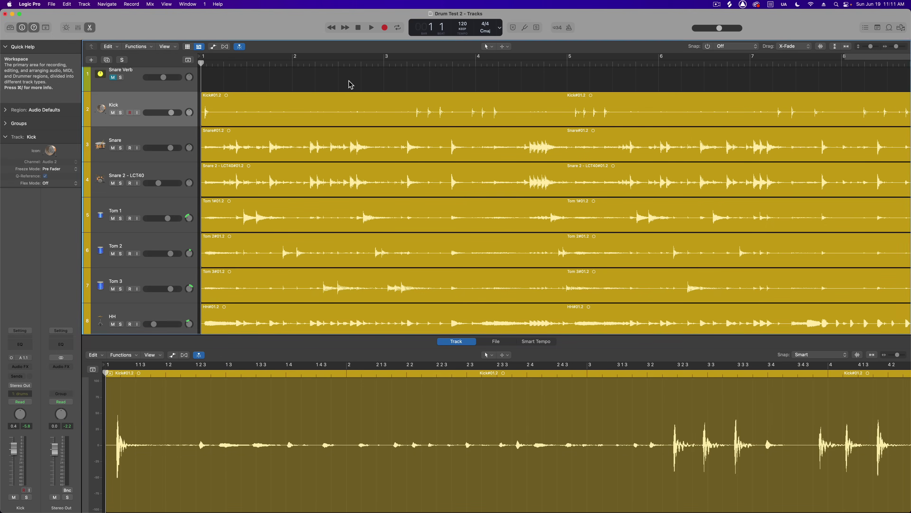
pyautogui.click(339, 100)
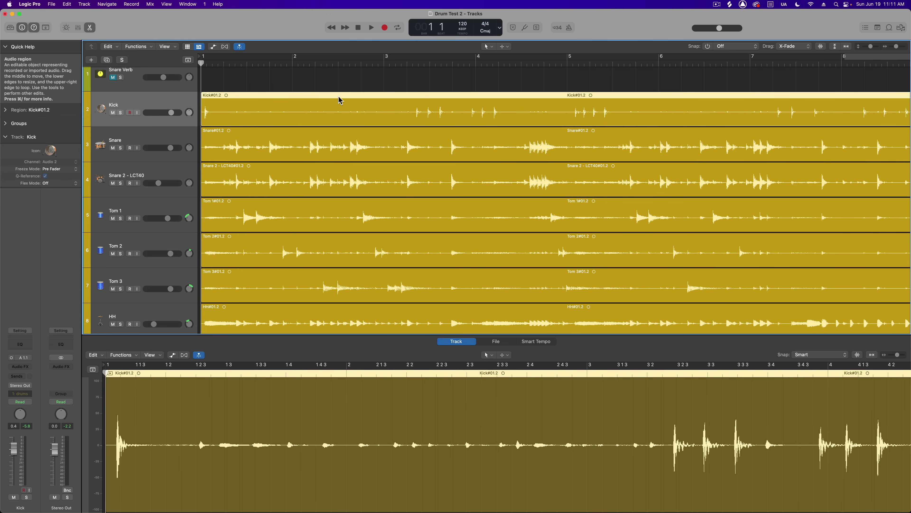
pyautogui.hotkey('alt', 'x')
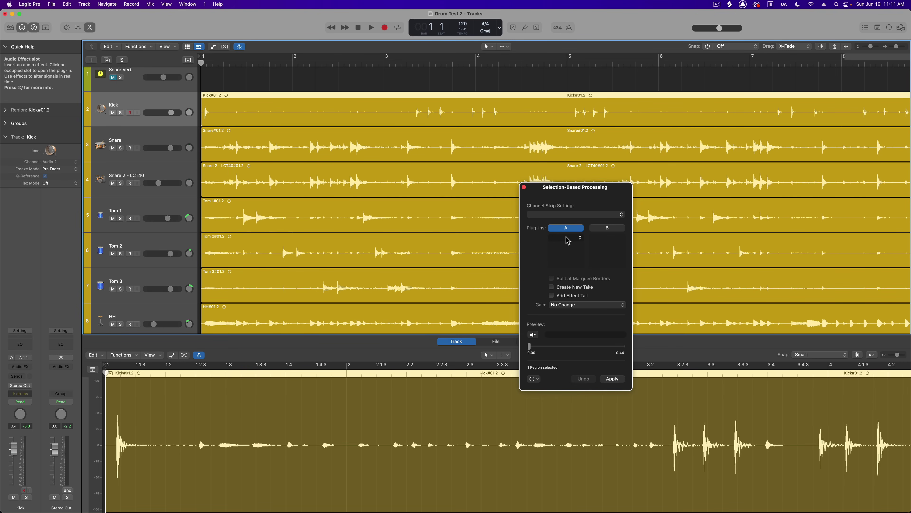
# Load Sound Radix Drum Leveler (Mono) into chain A and move its window aside
pyautogui.click(569, 243)
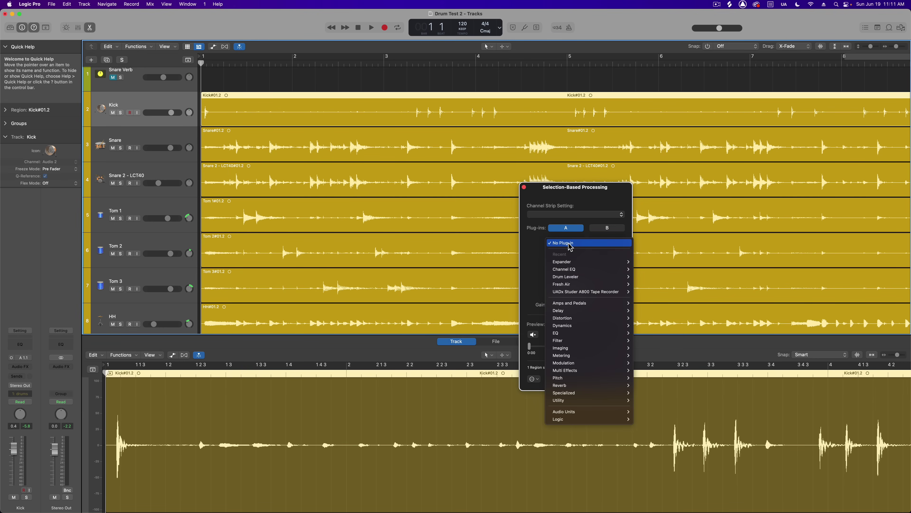
pyautogui.moveTo(565, 414)
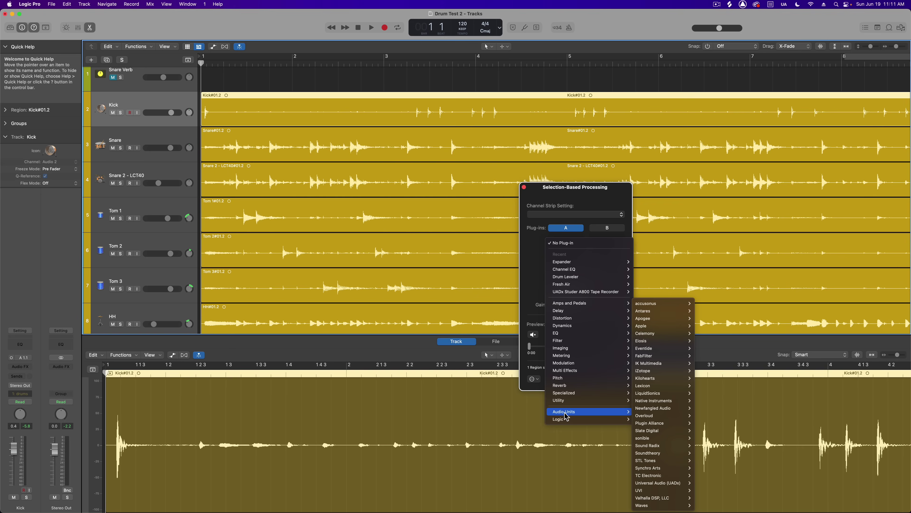
pyautogui.moveTo(662, 445)
pyautogui.moveTo(712, 445)
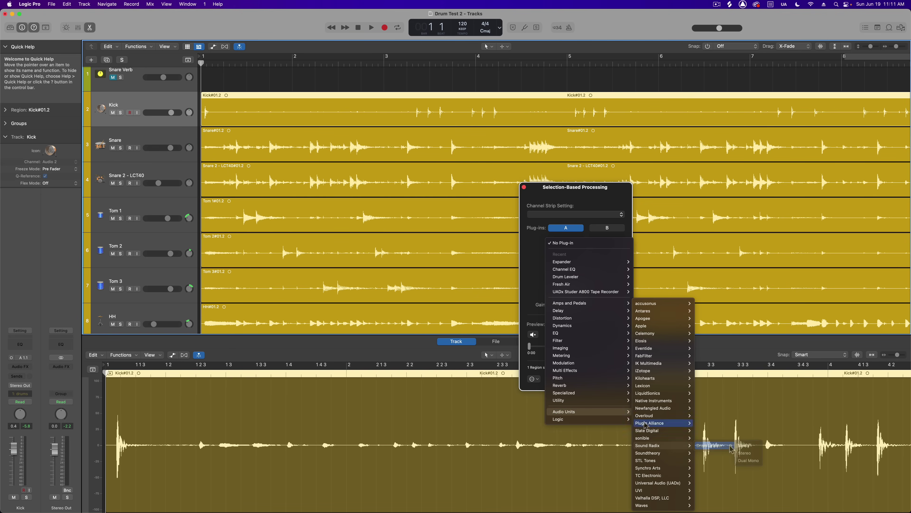
pyautogui.click(746, 449)
pyautogui.moveTo(531, 105); pyautogui.dragTo(407, 177)
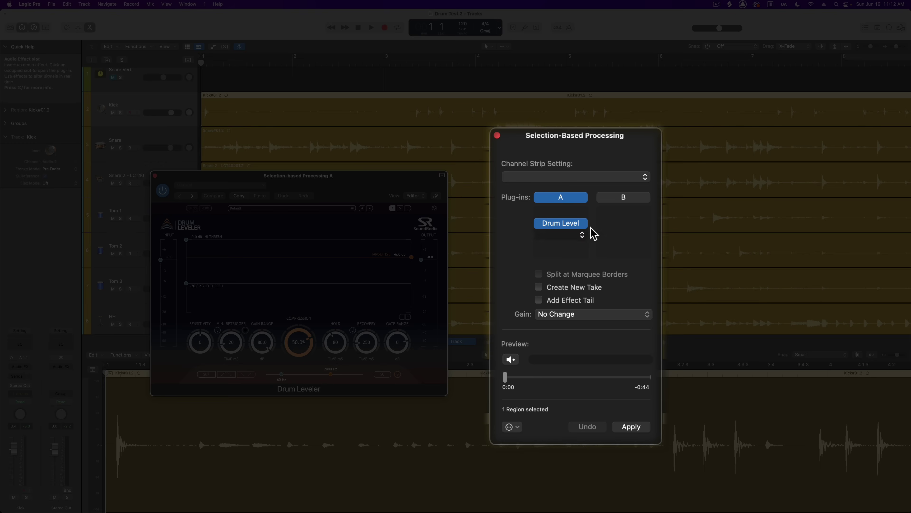
# While previewing the Kick, set Drum Leveler target -1.5 dB, low threshold about -17 dB, hold 57, recovery 209 ms
pyautogui.moveTo(569, 256)
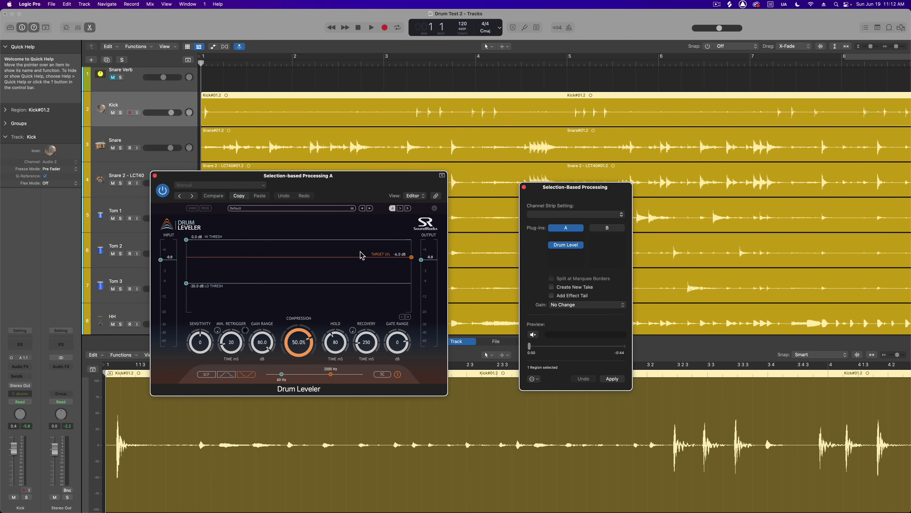
pyautogui.click(534, 335)
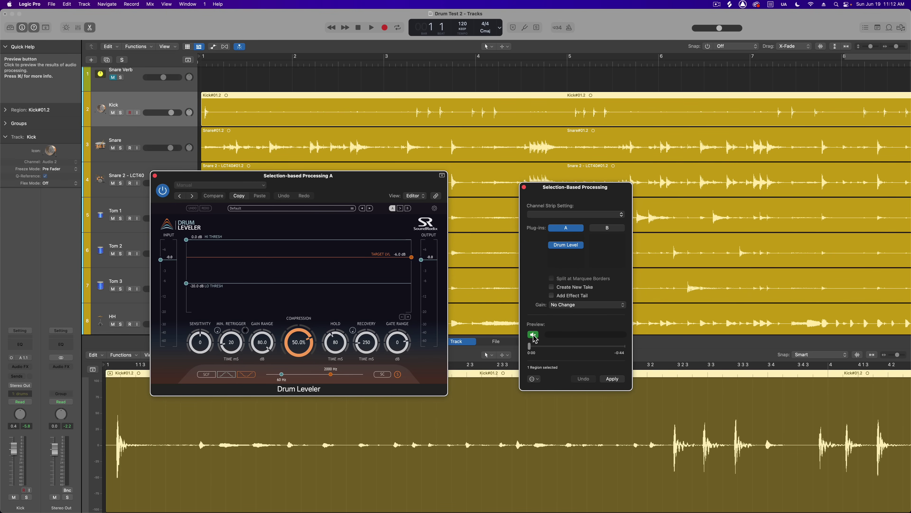
pyautogui.moveTo(411, 258); pyautogui.dragTo(413, 245)
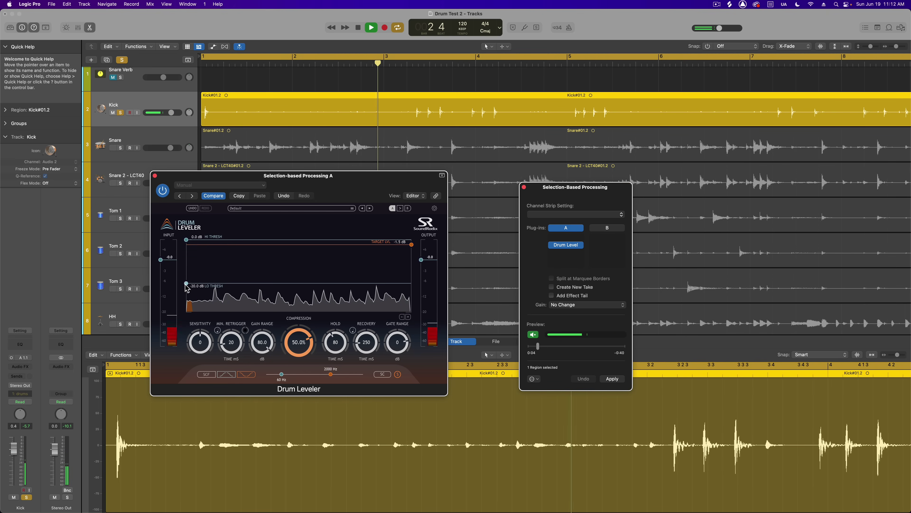
pyautogui.moveTo(187, 284); pyautogui.dragTo(190, 282)
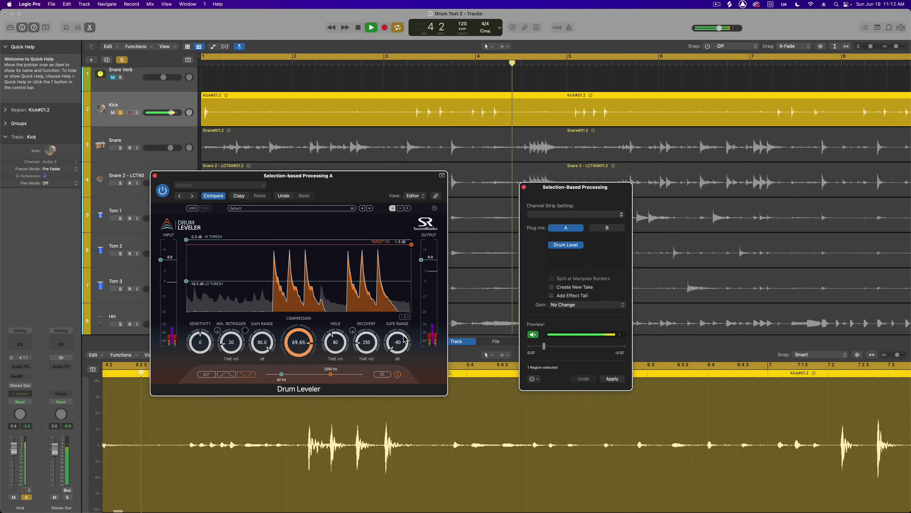
pyautogui.moveTo(362, 342); pyautogui.dragTo(335, 357)
pyautogui.click(533, 334)
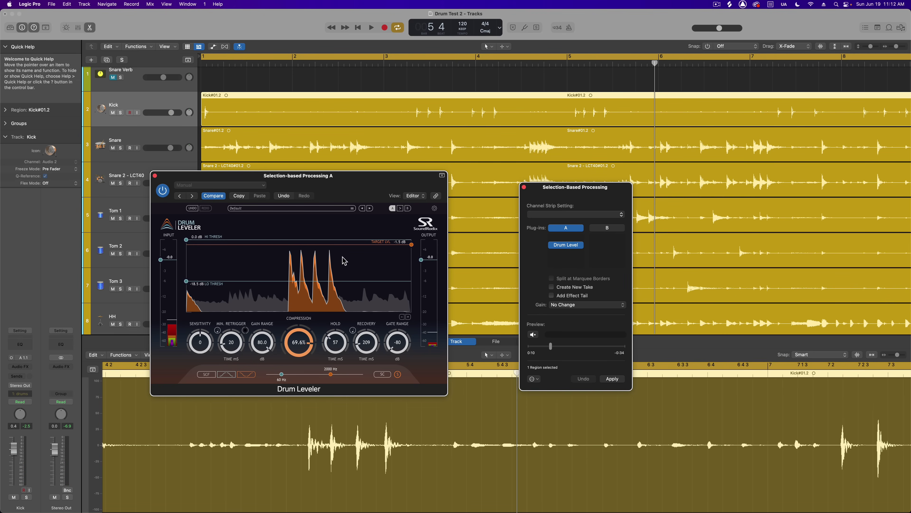
# Render Drum Leveler onto the Kick region and play the song to hear the processed kick
pyautogui.click(611, 379)
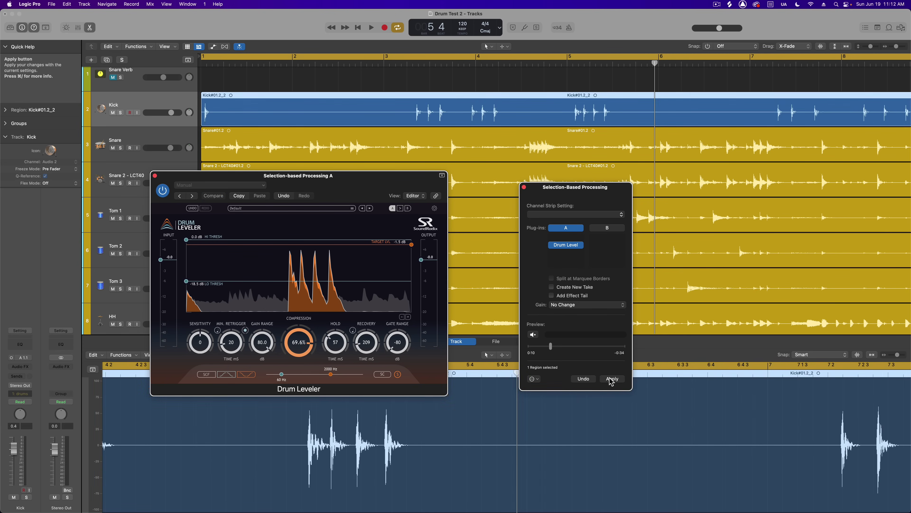
pyautogui.click(611, 379)
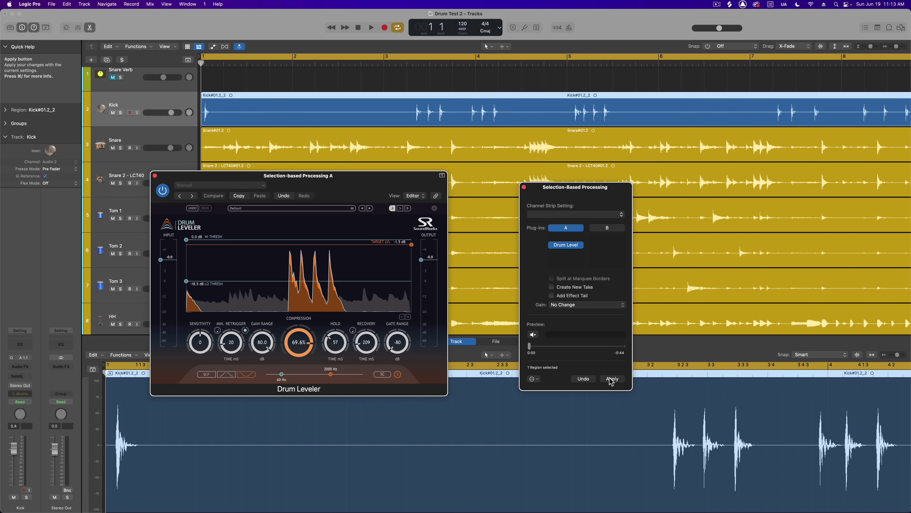
pyautogui.moveTo(364, 185); pyautogui.dragTo(382, 233)
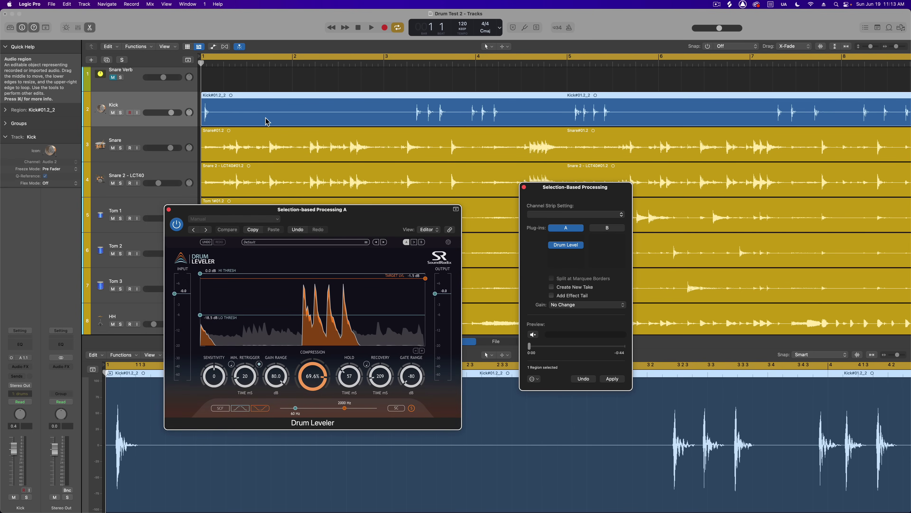
pyautogui.press('space')
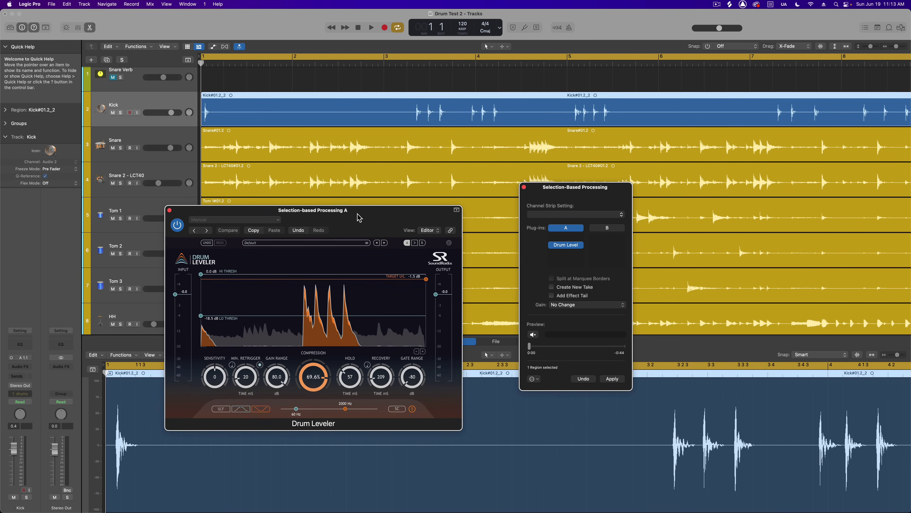
pyautogui.moveTo(356, 213); pyautogui.dragTo(372, 232)
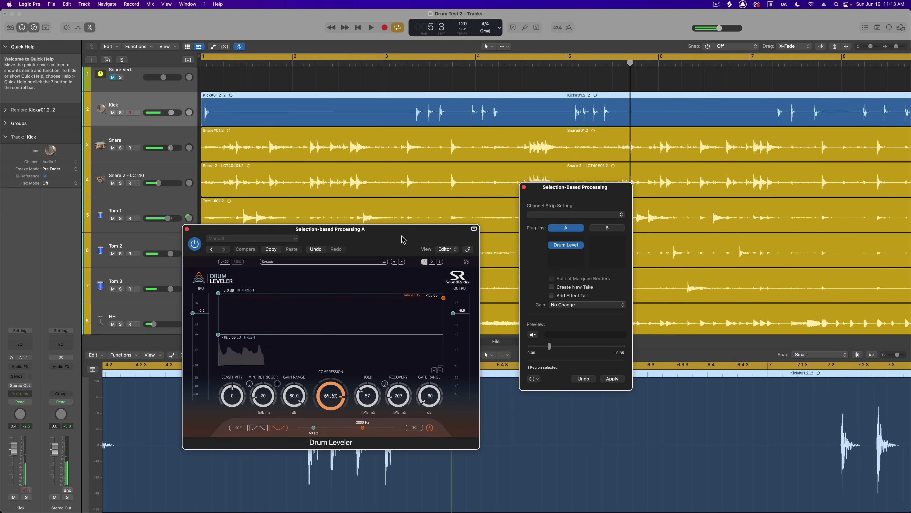
# Undo the Drum Leveler render and load a mono Channel EQ into chain A
pyautogui.press('super+z')
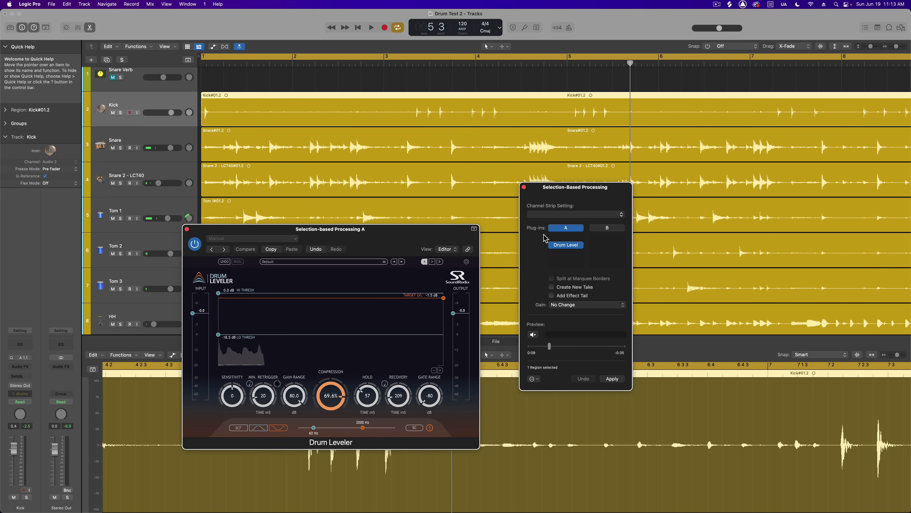
pyautogui.click(579, 239)
pyautogui.moveTo(578, 273)
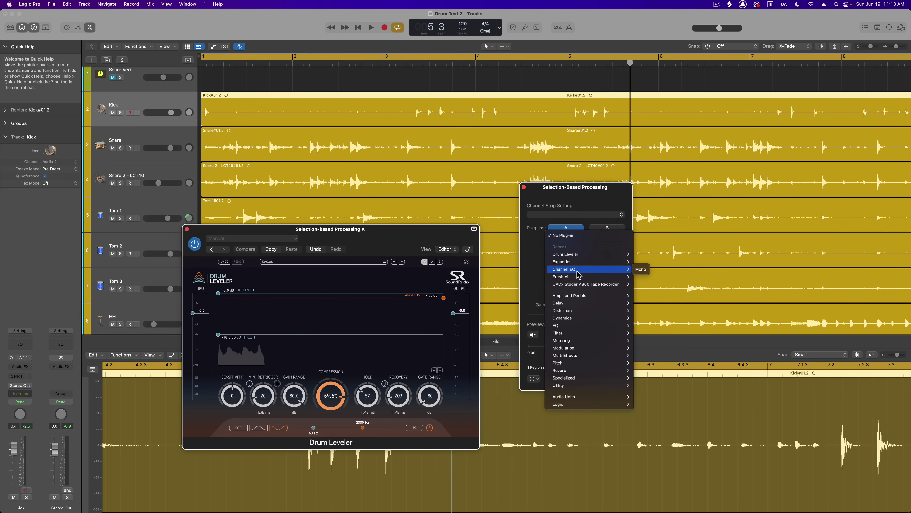
pyautogui.click(638, 273)
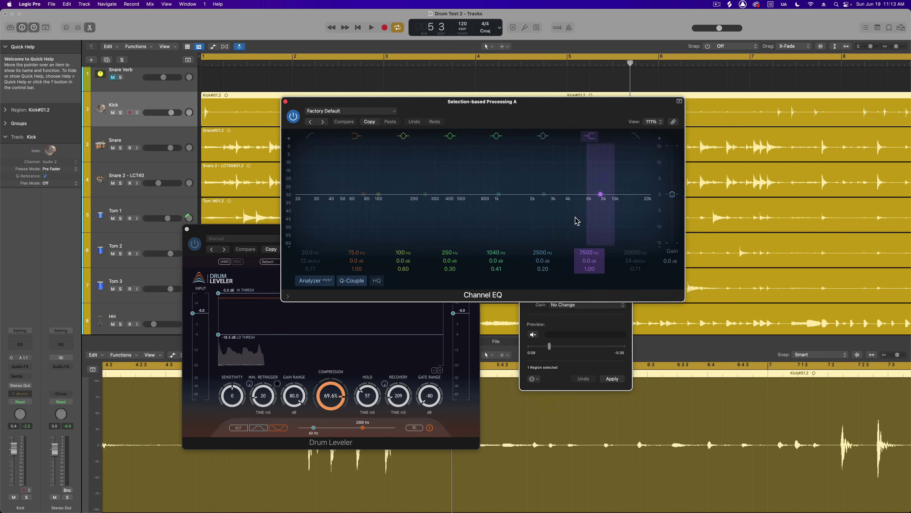
pyautogui.moveTo(530, 119); pyautogui.dragTo(530, 273)
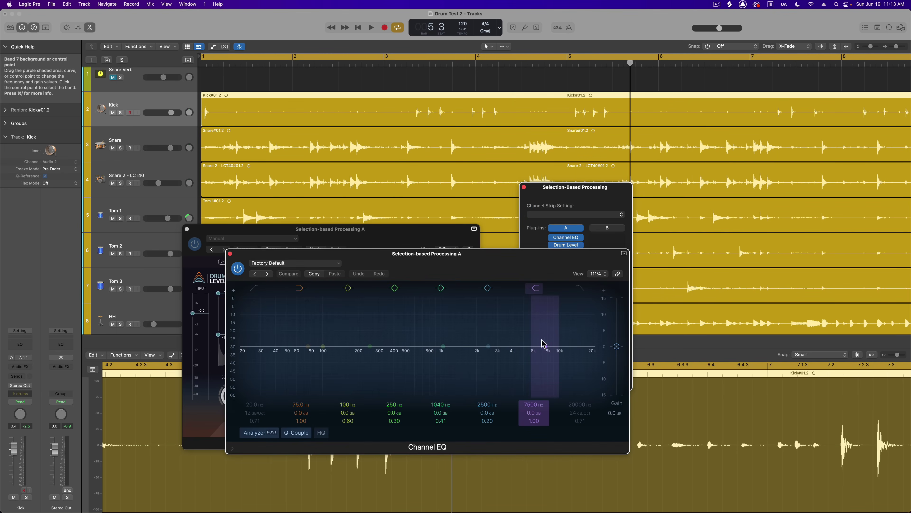
# Shape the EQ with a +6.6 dB shelf at 5250 Hz, 30 Hz low cut, and +4.6 dB at 34.6 Hz
pyautogui.moveTo(545, 346); pyautogui.dragTo(526, 320)
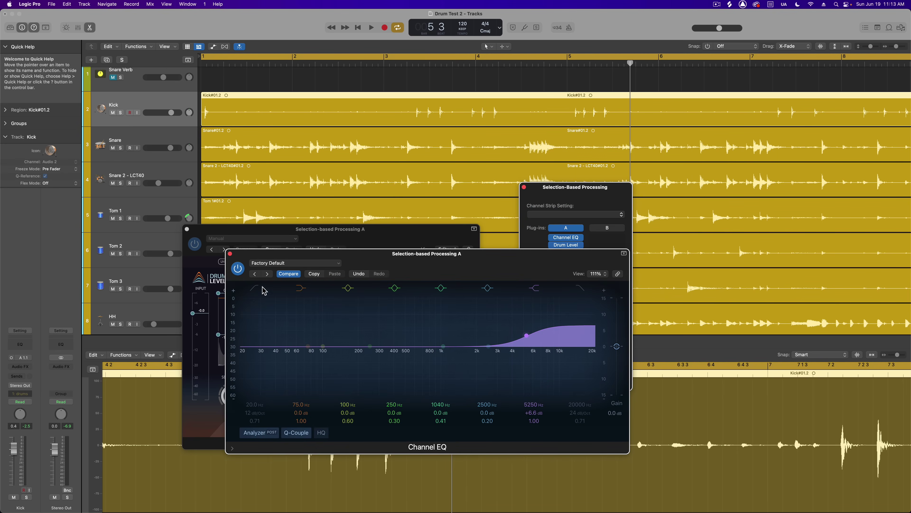
pyautogui.click(254, 288)
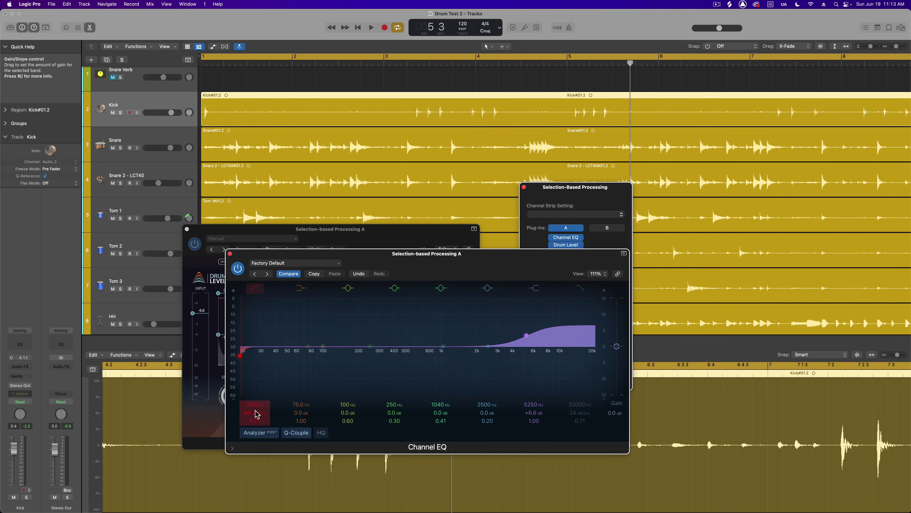
pyautogui.moveTo(254, 405); pyautogui.dragTo(254, 401)
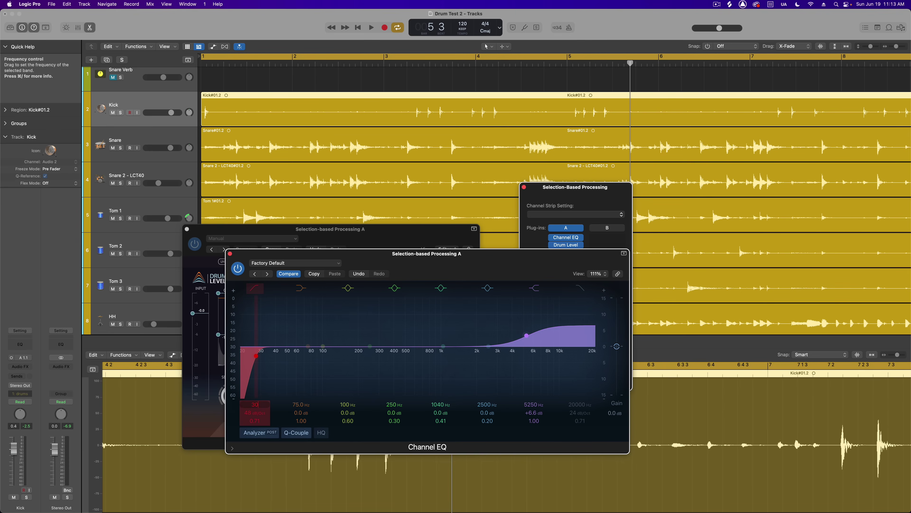
pyautogui.moveTo(322, 346); pyautogui.dragTo(269, 328)
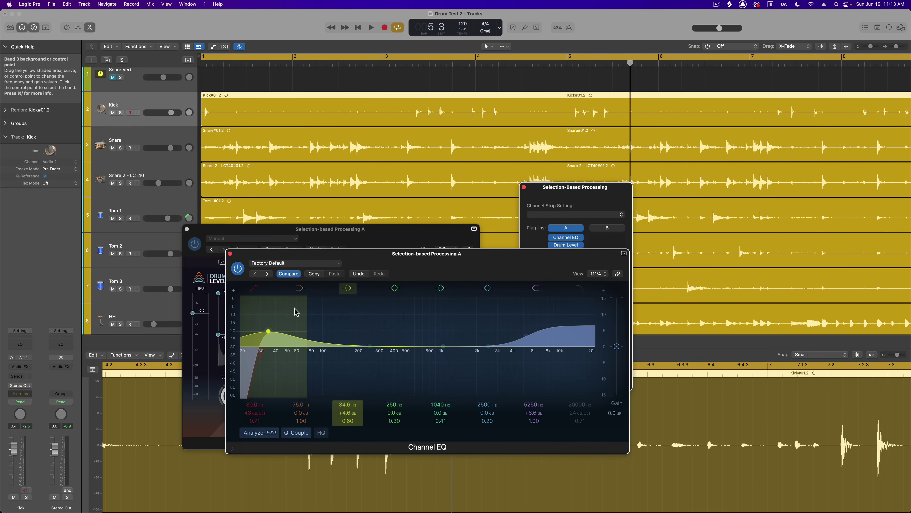
# Unsolo the kick, turn off Cycle, and mark the Kick region from about bar 3.3 to 4
pyautogui.press('space')
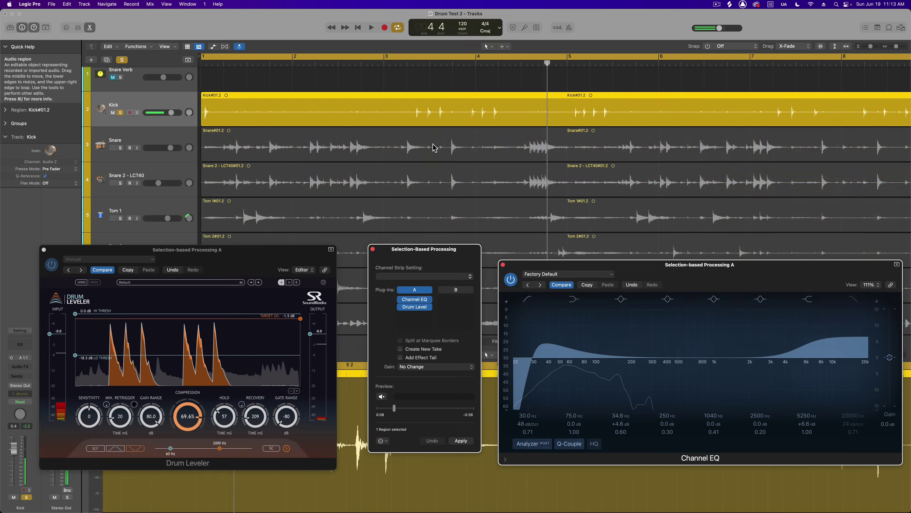
pyautogui.press('s')
pyautogui.click(446, 158)
pyautogui.press('c')
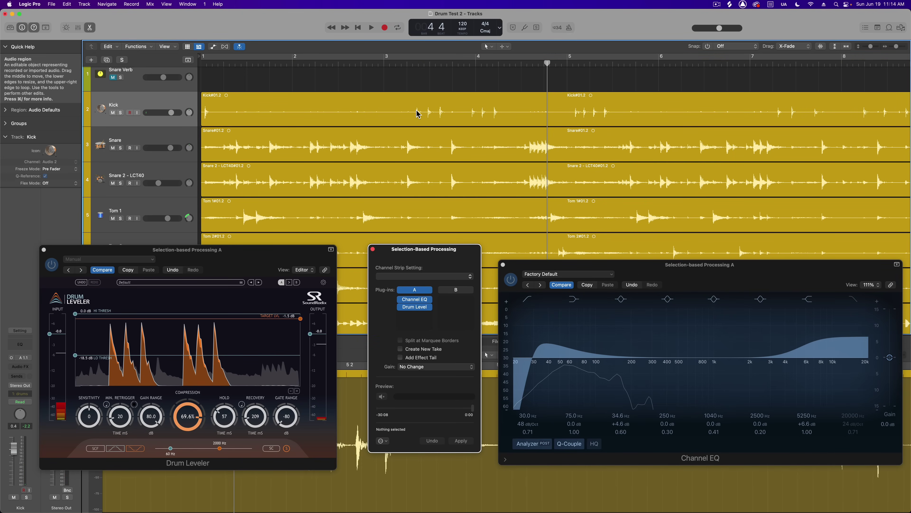
pyautogui.moveTo(413, 115); pyautogui.dragTo(521, 122)
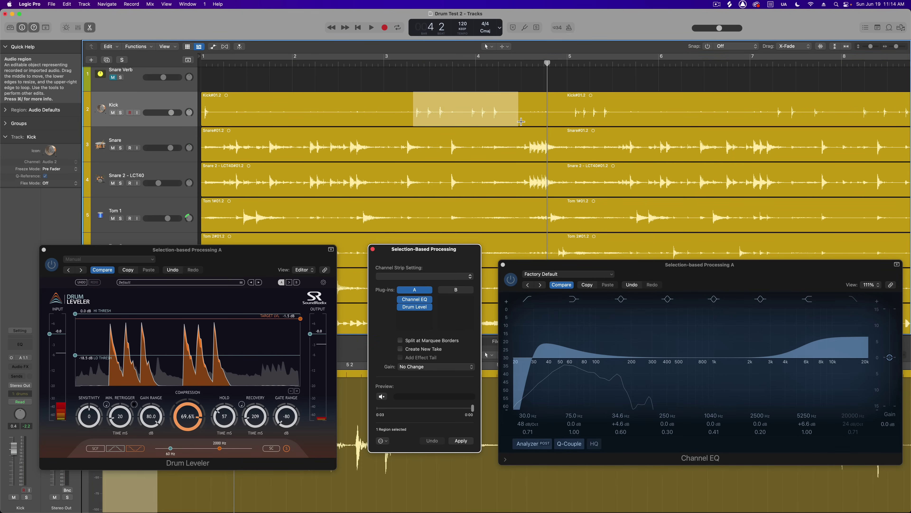
# Preview the marked section while raising the 34 Hz boost to +5.4 dB and adjusting the mid bands
pyautogui.click(381, 397)
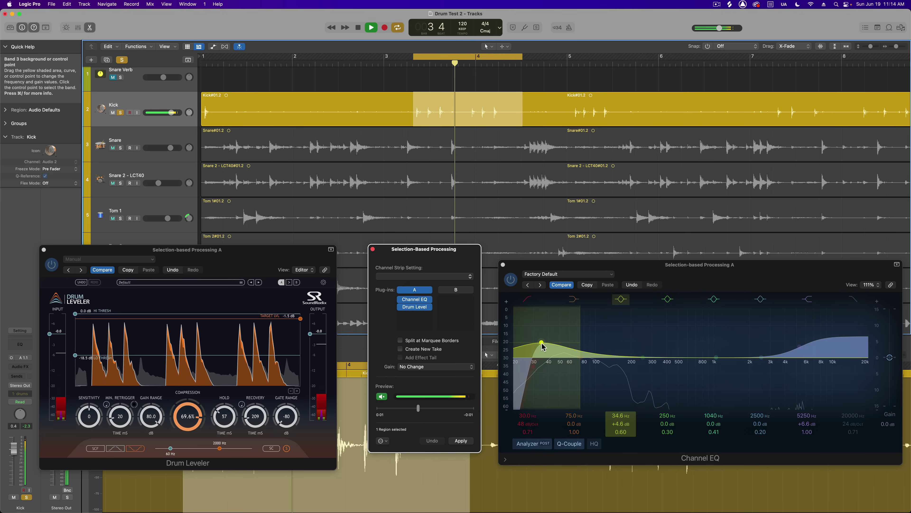
pyautogui.moveTo(542, 343); pyautogui.dragTo(542, 341)
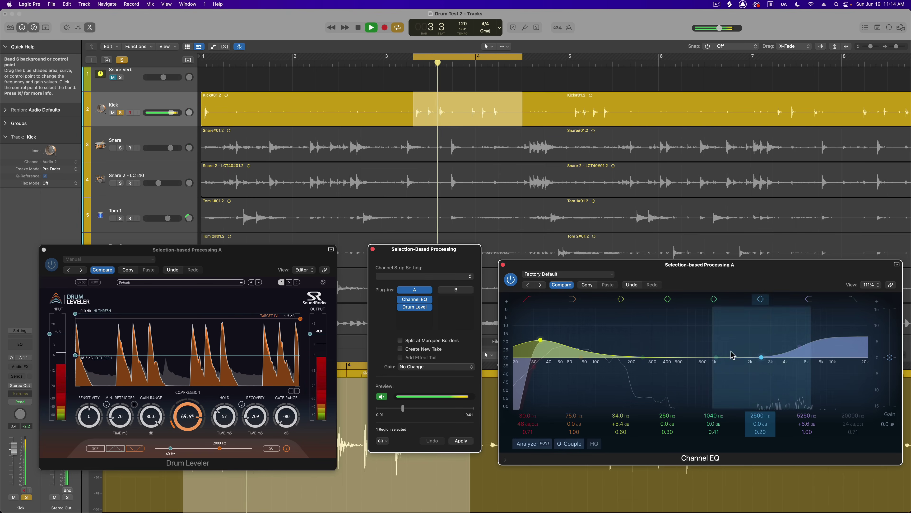
pyautogui.moveTo(716, 357); pyautogui.dragTo(679, 362)
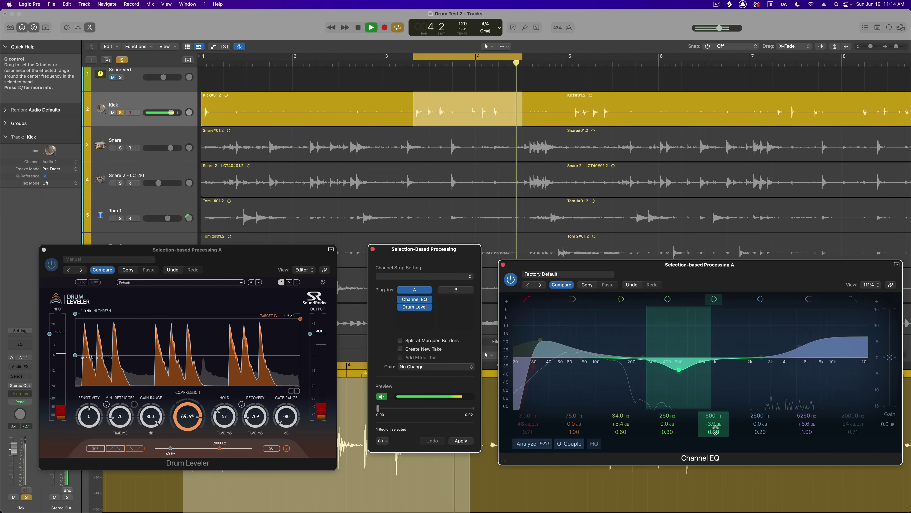
pyautogui.click(381, 397)
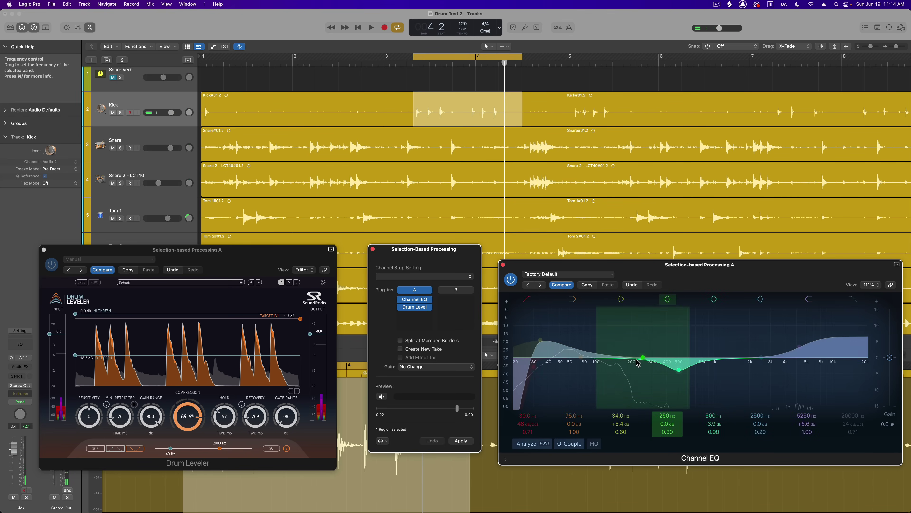
pyautogui.scroll(-2, 637, 362)
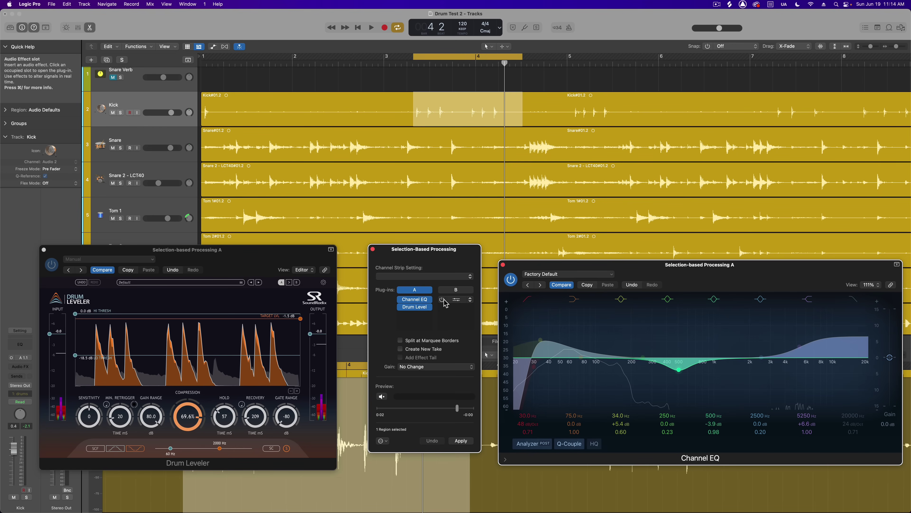
# Insert a mono Expander into chain B with the More Punch preset and preview the marked section
pyautogui.click(452, 311)
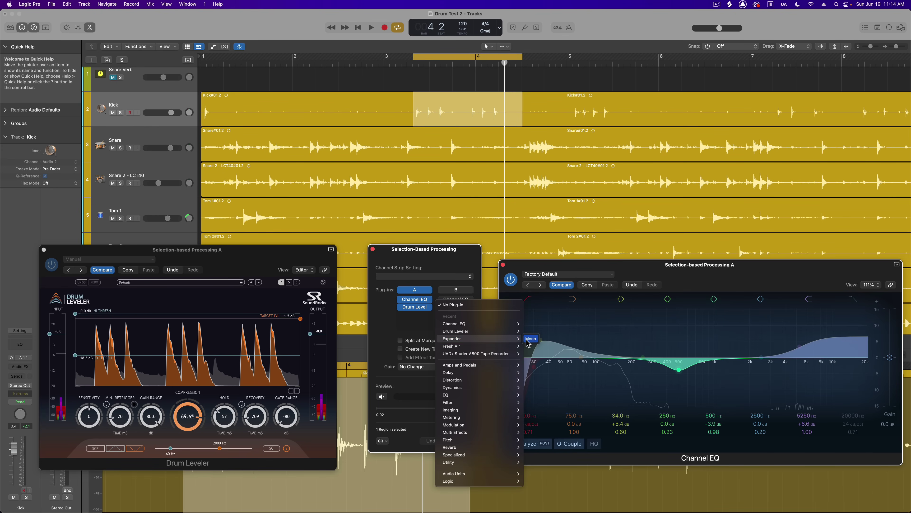
pyautogui.click(528, 343)
pyautogui.moveTo(441, 110); pyautogui.dragTo(262, 287)
pyautogui.click(443, 291)
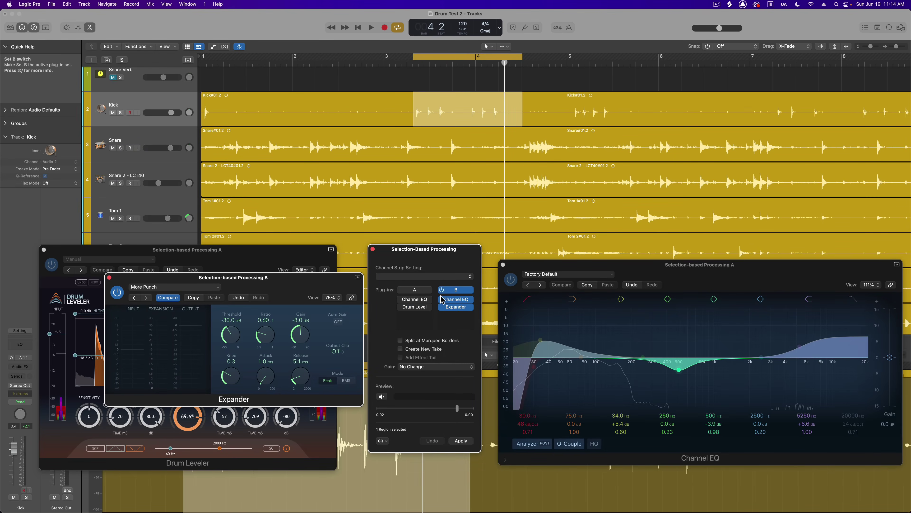
pyautogui.click(383, 396)
pyautogui.moveTo(293, 290); pyautogui.dragTo(282, 301)
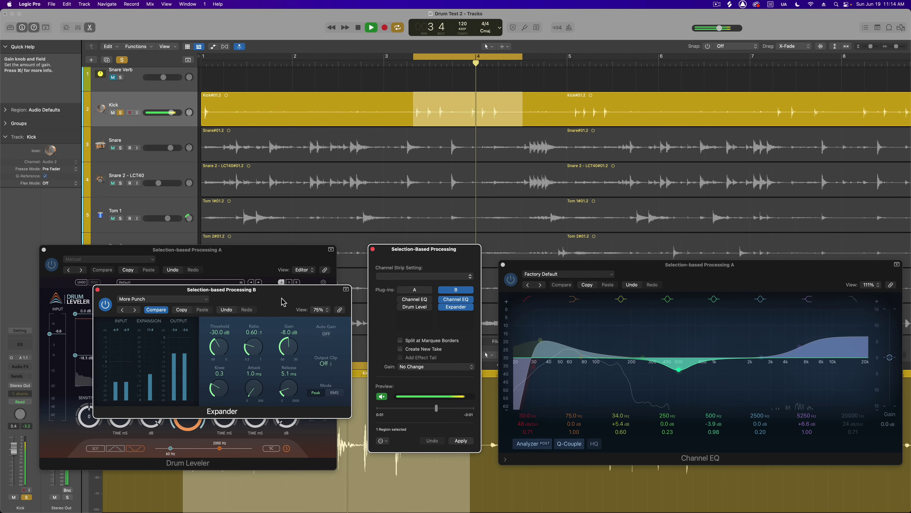
# Set Expander threshold -31.5 dB and gain -8.0 dB, lower the EQ output, and place Channel EQ in chain A
pyautogui.moveTo(219, 347); pyautogui.dragTo(290, 354)
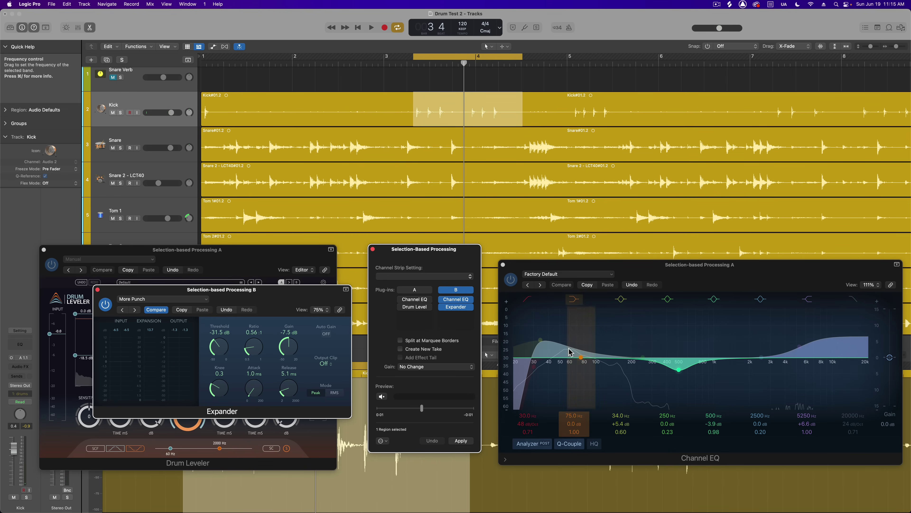
pyautogui.moveTo(891, 358); pyautogui.dragTo(891, 363)
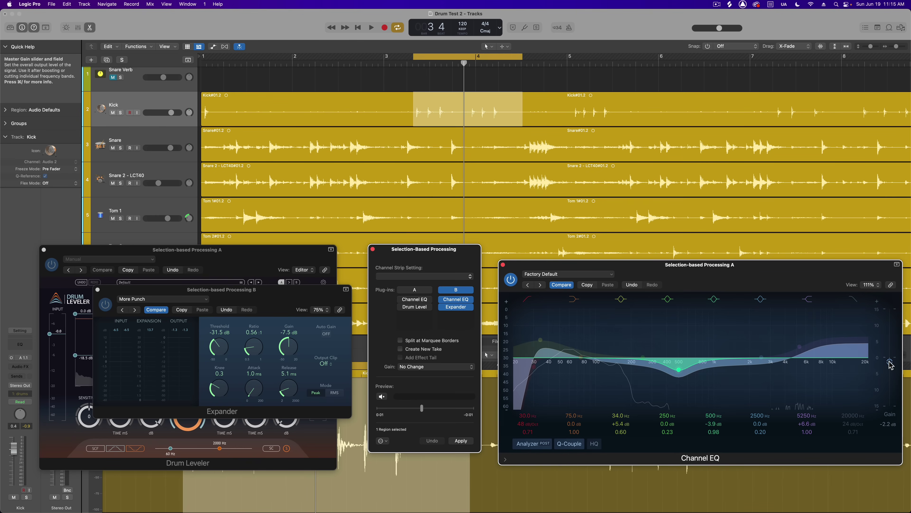
pyautogui.moveTo(288, 346); pyautogui.dragTo(288, 349)
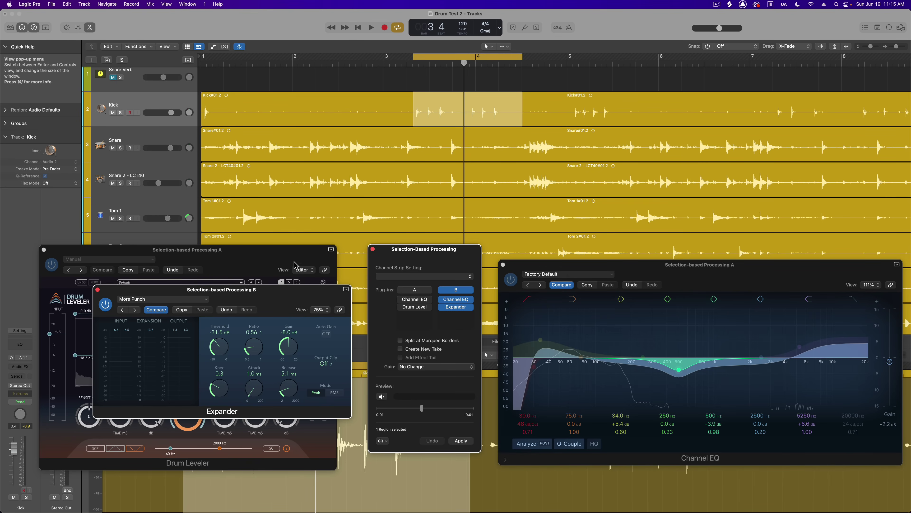
pyautogui.moveTo(448, 298)
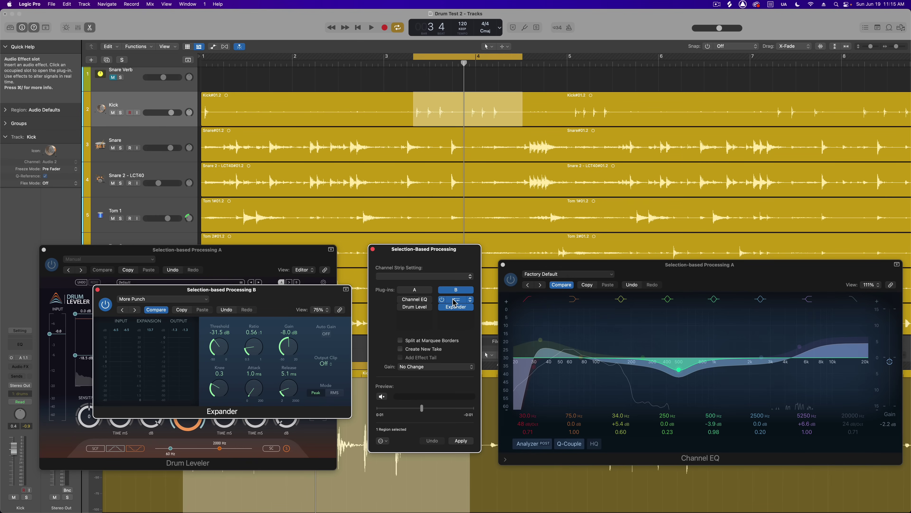
pyautogui.moveTo(415, 303); pyautogui.dragTo(416, 301)
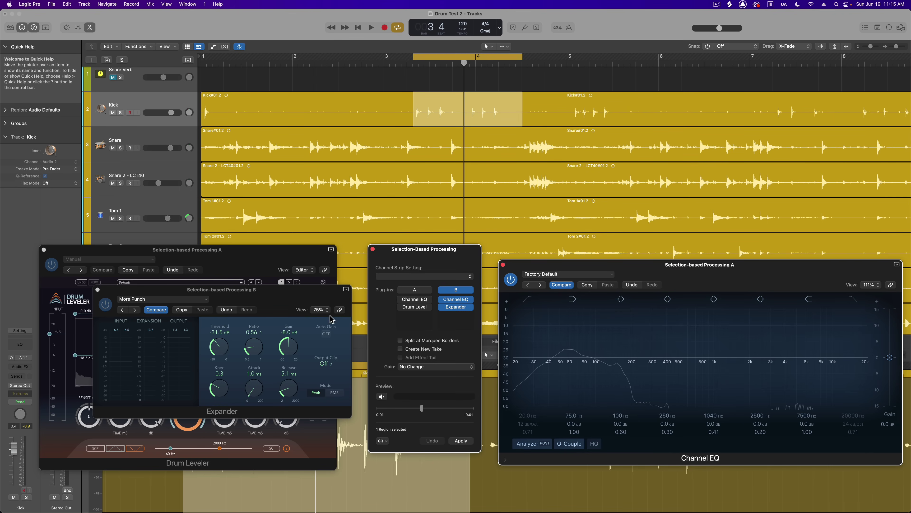
pyautogui.moveTo(314, 293); pyautogui.dragTo(268, 108)
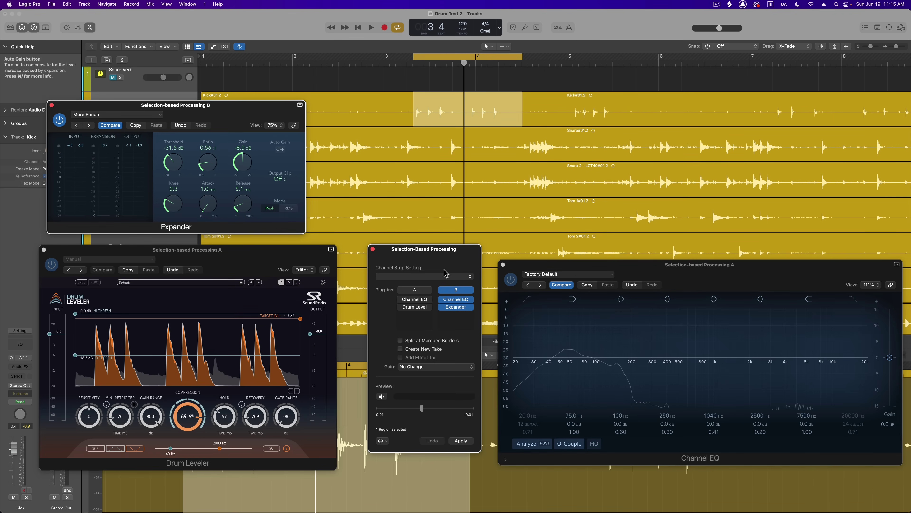
pyautogui.click(385, 397)
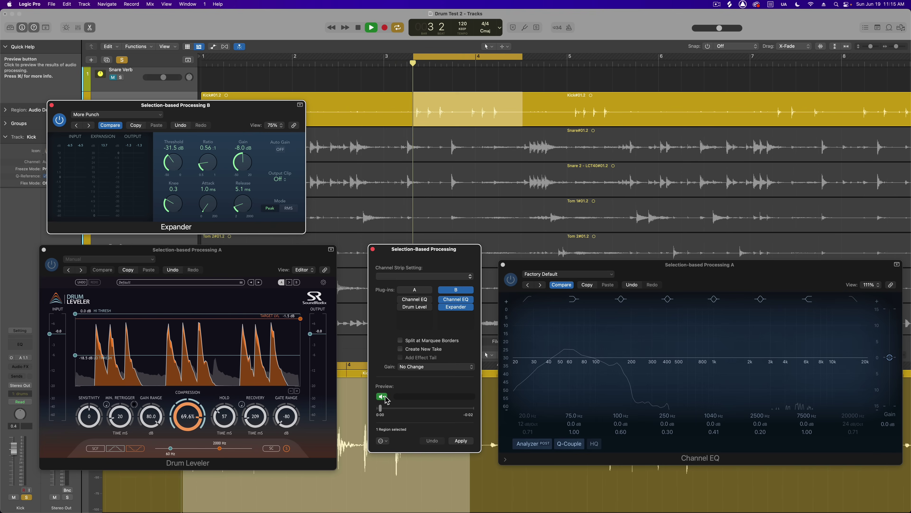
pyautogui.click(402, 290)
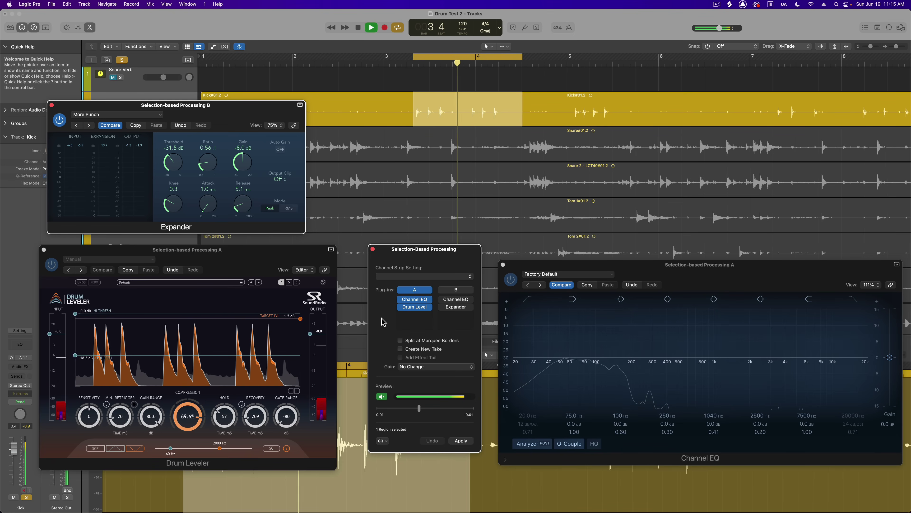
pyautogui.click(443, 291)
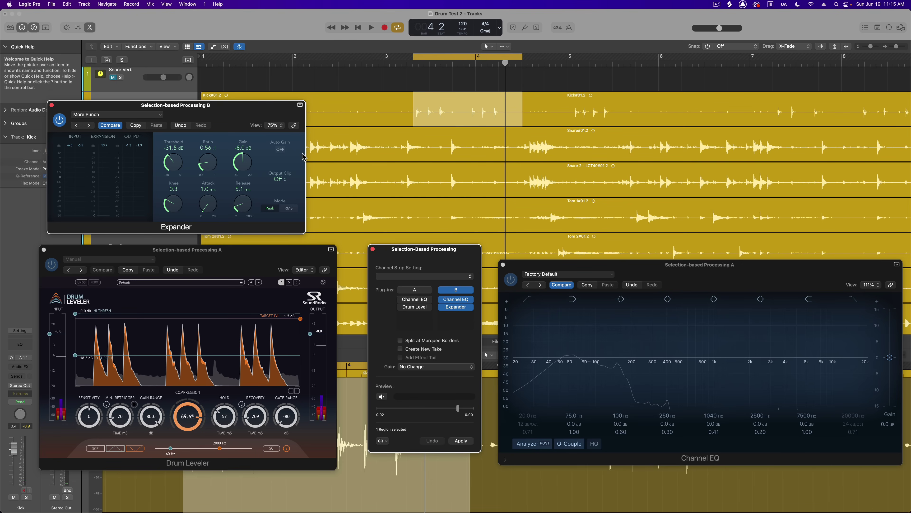
pyautogui.moveTo(281, 117); pyautogui.dragTo(281, 232)
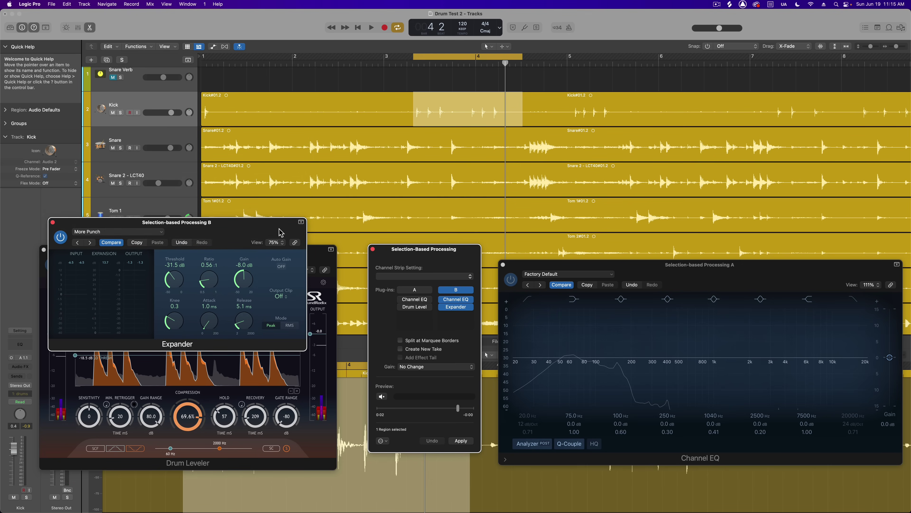
pyautogui.moveTo(449, 310)
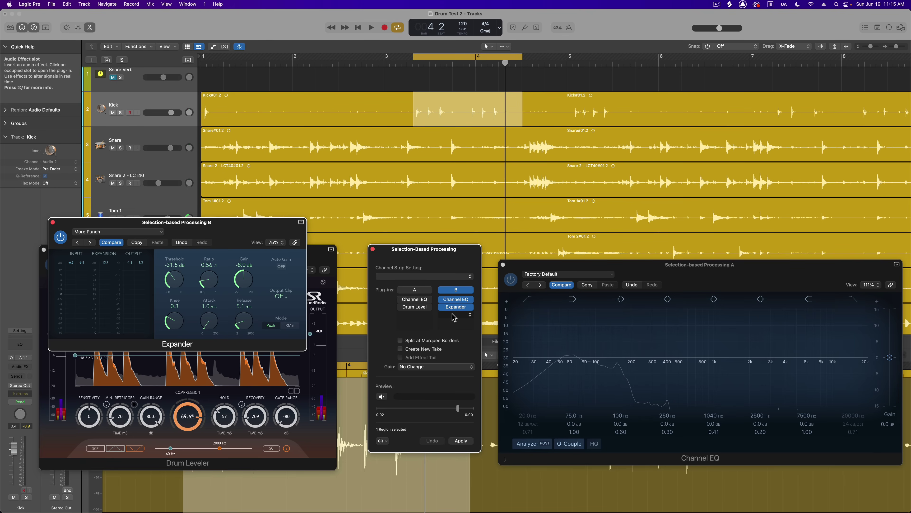
# Insert UVI DrumReplacer (Mono) after the Expander in chain B and load the TMKD05 - sorrow_kick_05 sample
pyautogui.click(454, 317)
pyautogui.moveTo(481, 483)
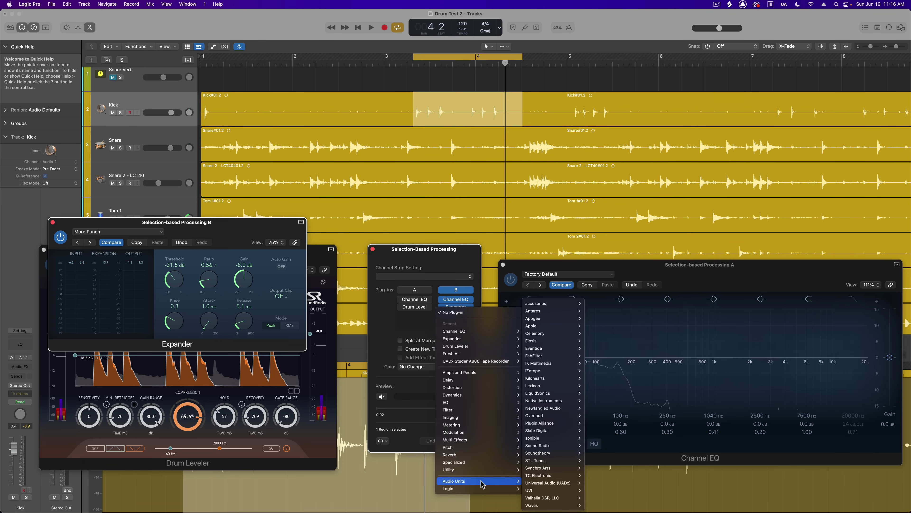
pyautogui.moveTo(540, 487)
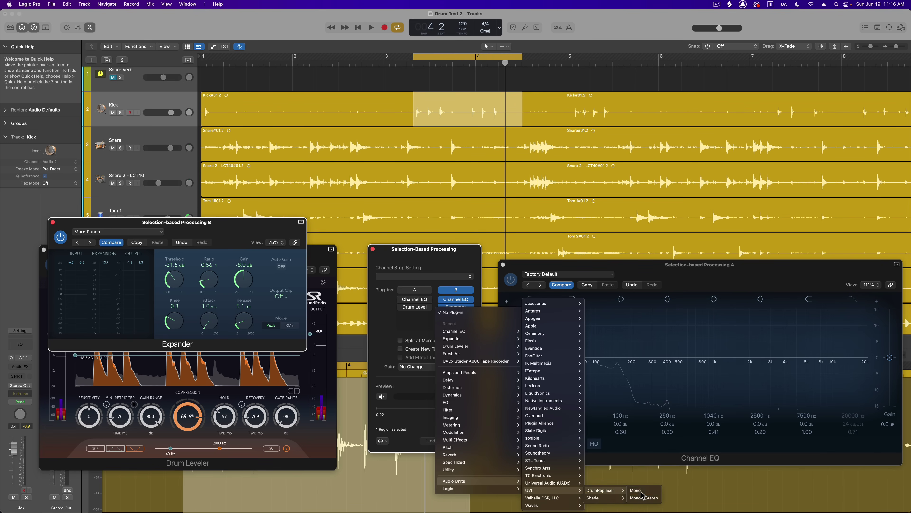
pyautogui.click(642, 495)
pyautogui.moveTo(517, 106); pyautogui.dragTo(326, 230)
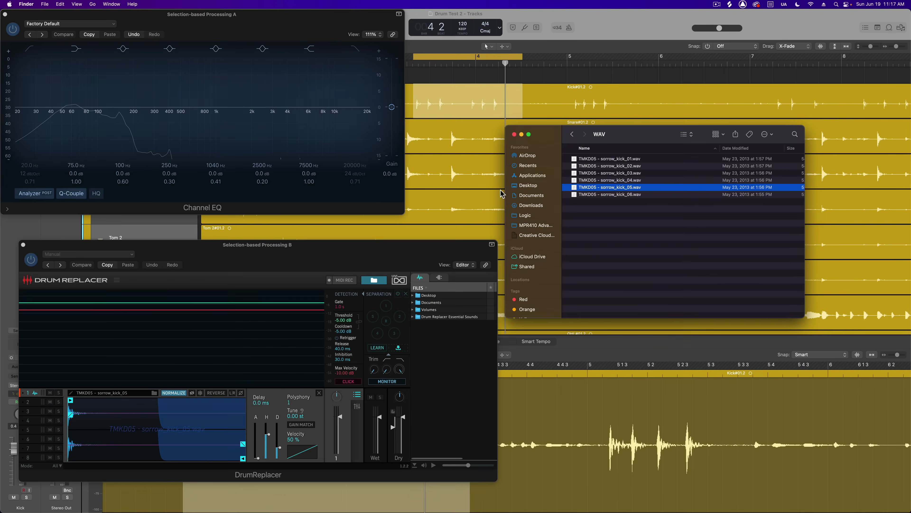
pyautogui.click(516, 134)
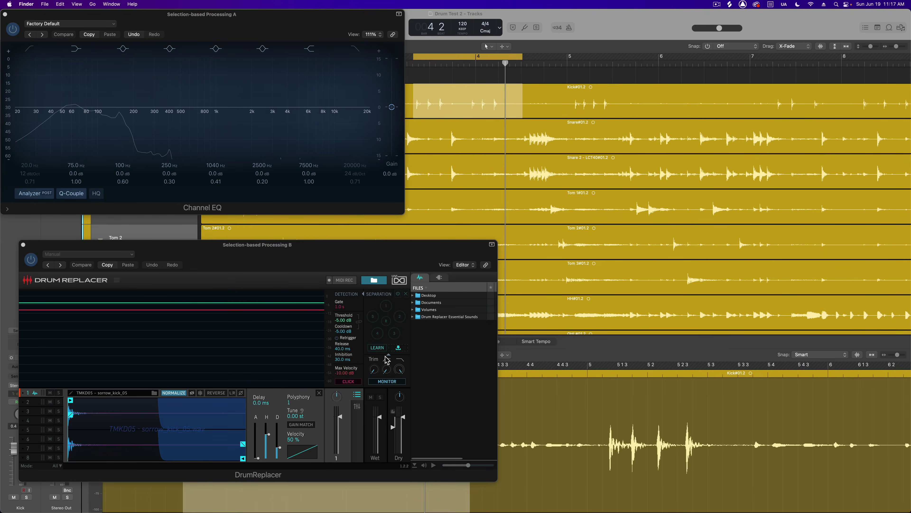
# While previewing the kick, drop DrumReplacer's threshold to about -19.4 dB and wet level to -12.45 dB
pyautogui.click(406, 260)
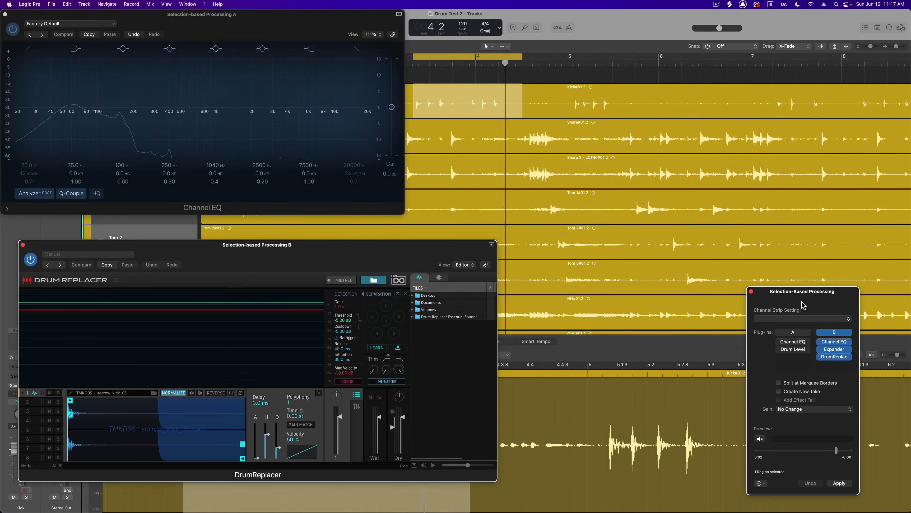
pyautogui.moveTo(804, 305); pyautogui.dragTo(588, 257)
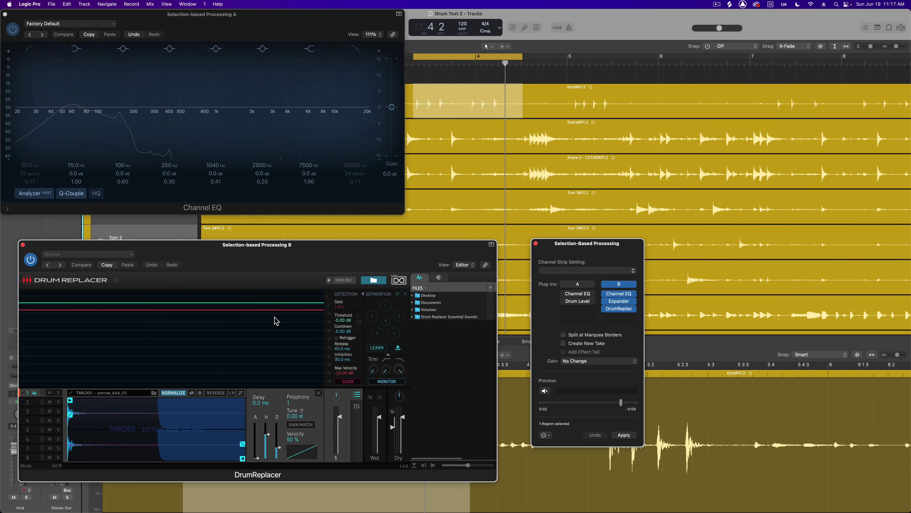
pyautogui.click(550, 392)
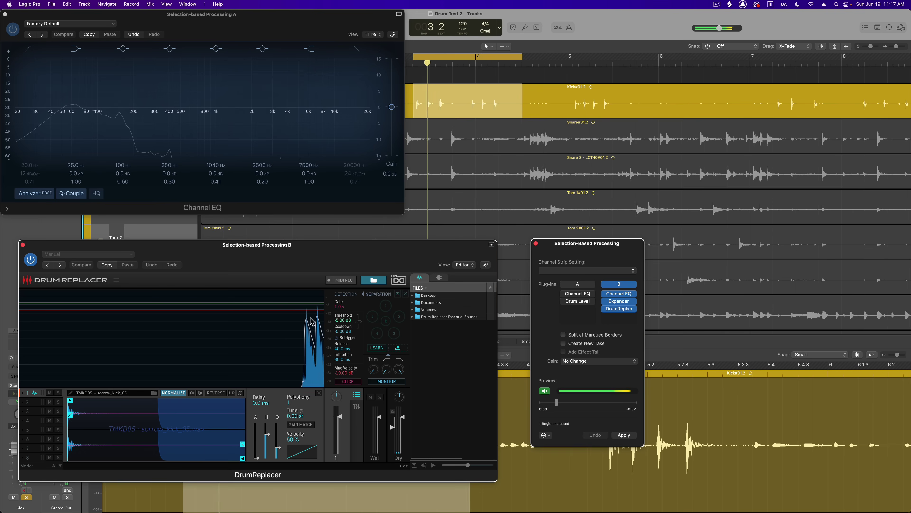
pyautogui.moveTo(305, 303); pyautogui.dragTo(305, 323)
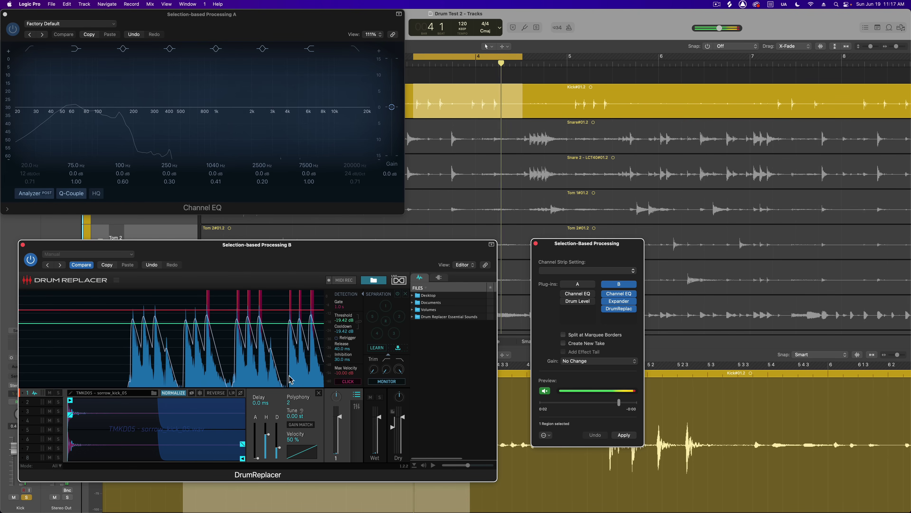
pyautogui.moveTo(382, 431); pyautogui.dragTo(382, 428)
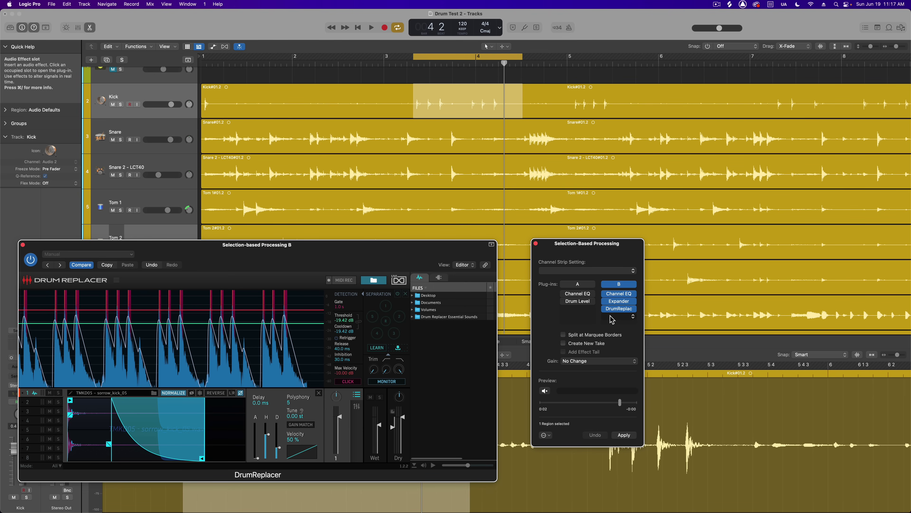
# Append a mono Utility Gain plug-in to chain B and set it to about -2.9 dB while previewing
pyautogui.click(612, 317)
pyautogui.moveTo(630, 471)
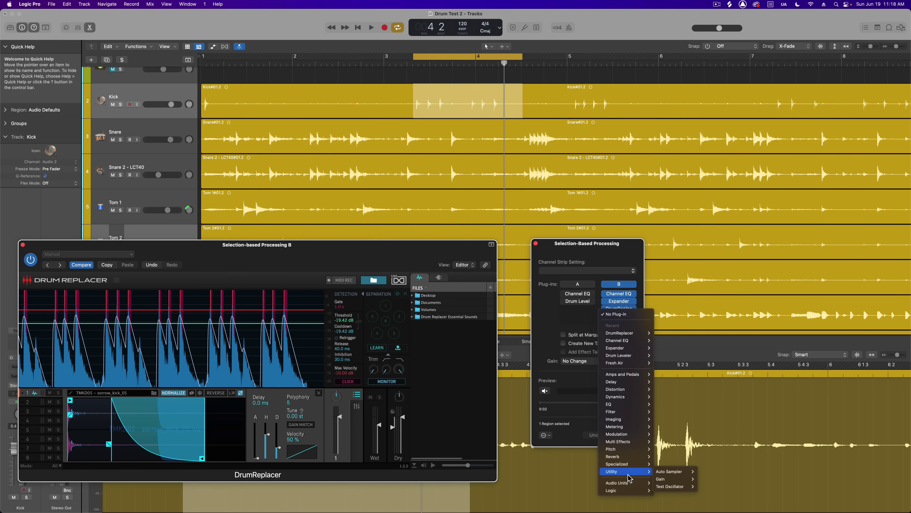
pyautogui.click(705, 479)
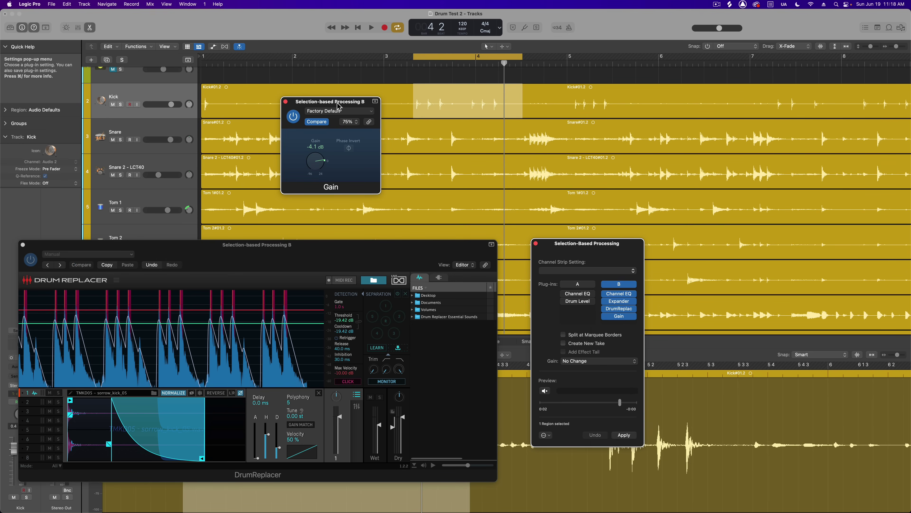
pyautogui.press('space')
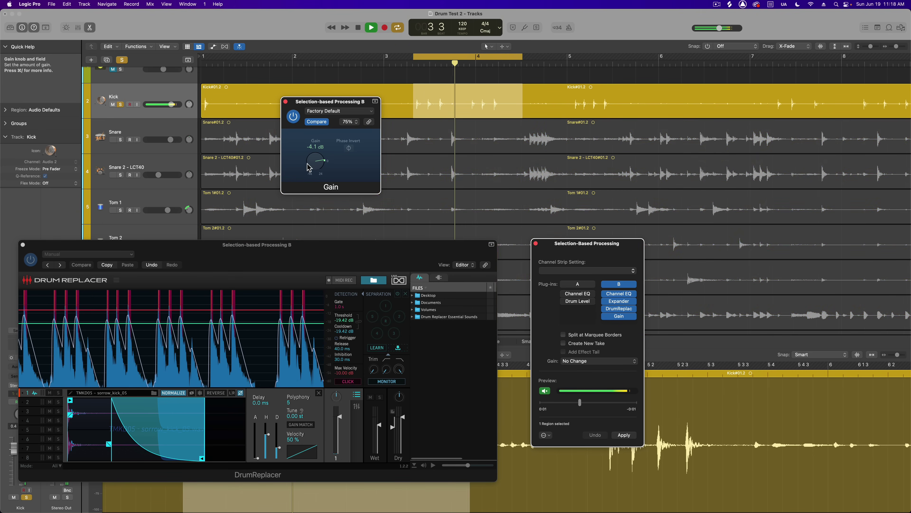
pyautogui.moveTo(305, 166); pyautogui.dragTo(309, 168)
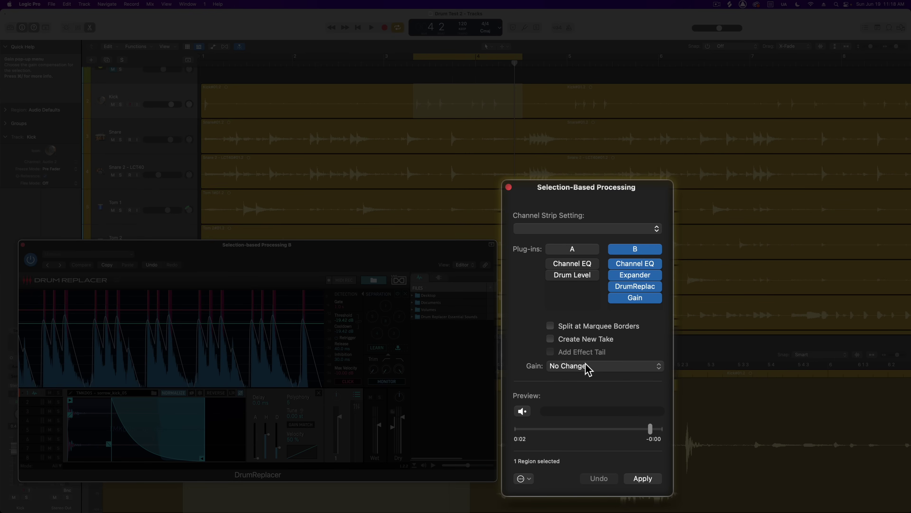
# Apply chain B with Split at Marquee Borders on, undo it, then reapply with splitting off
pyautogui.click(578, 325)
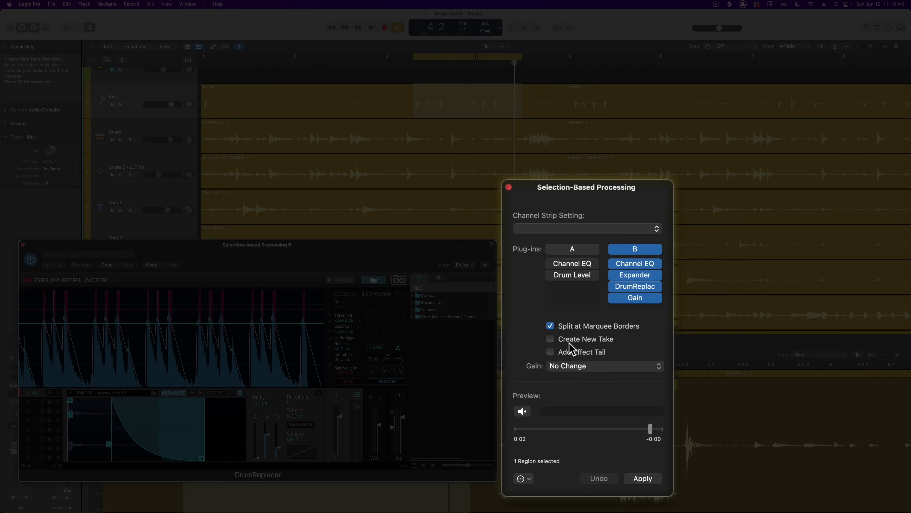
pyautogui.click(643, 479)
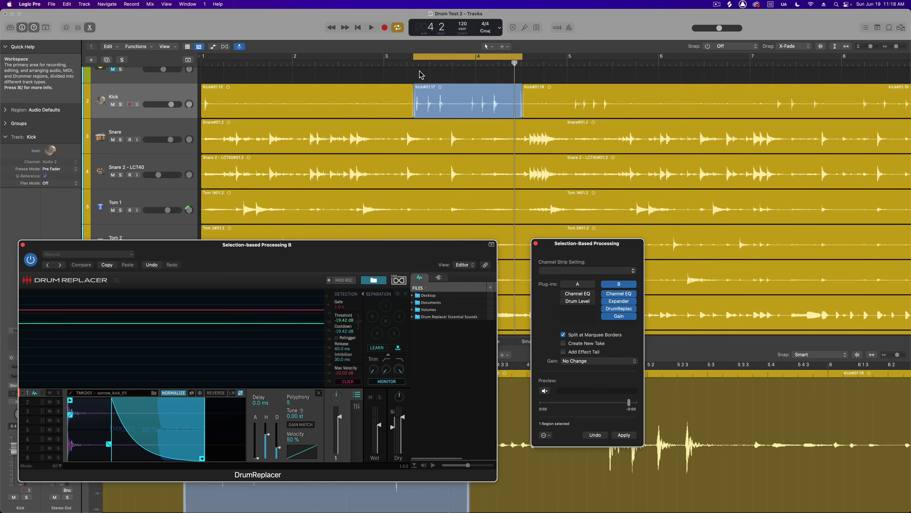
pyautogui.click(442, 83)
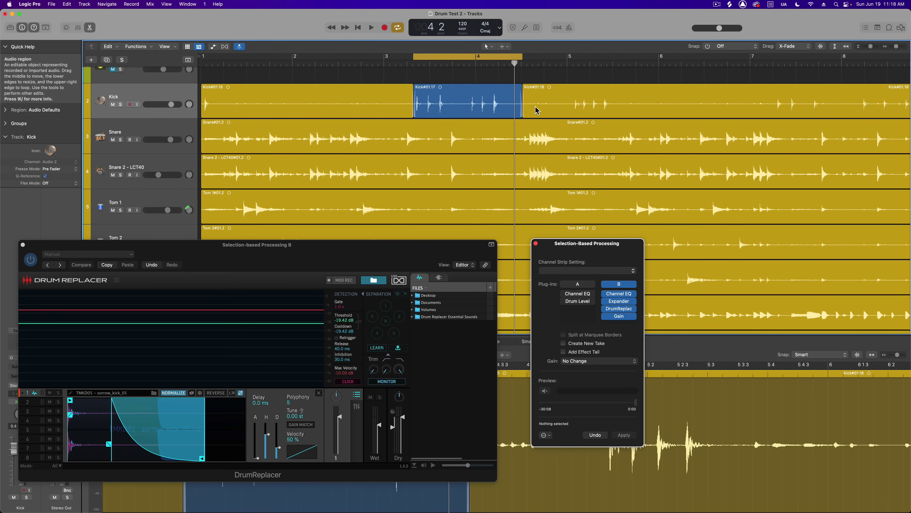
pyautogui.press('super+z')
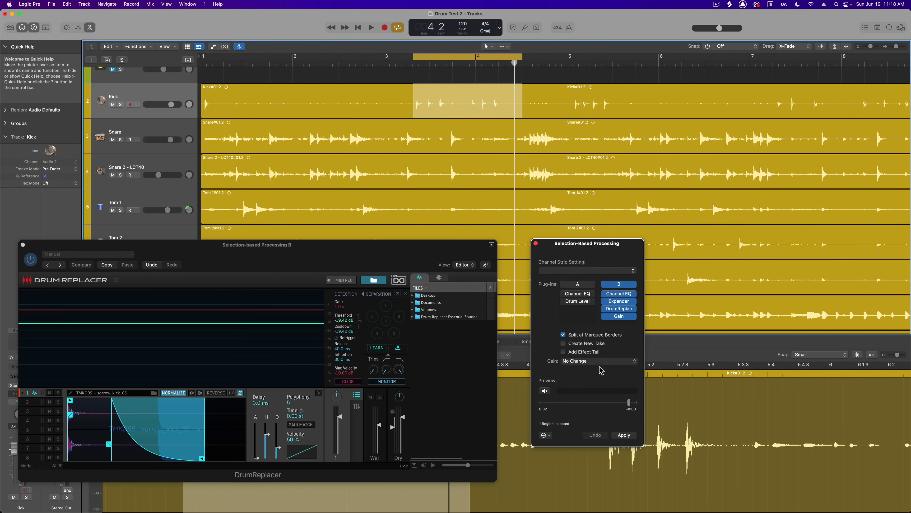
pyautogui.click(579, 334)
pyautogui.click(629, 437)
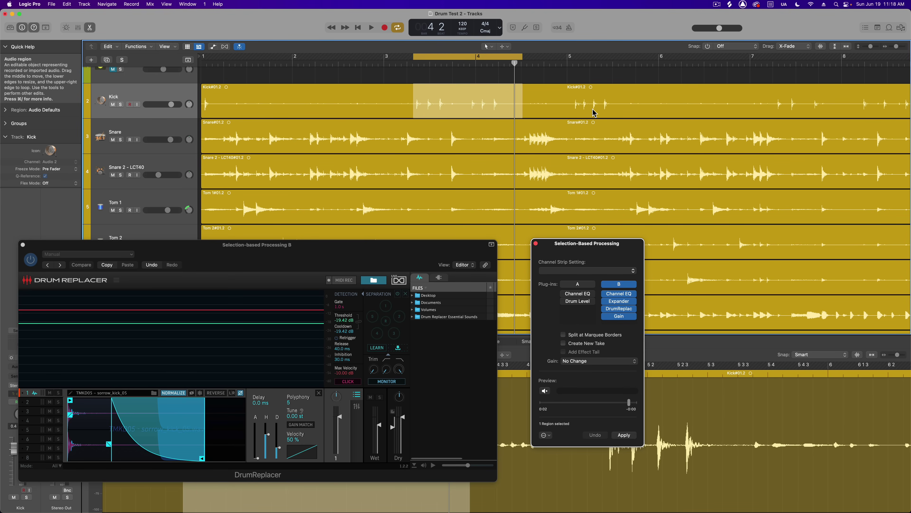
# Apply chain B to the whole Kick#01.2 region, play it with Kick volume 1.6, then undo
pyautogui.press('super+z')
pyautogui.click(419, 92)
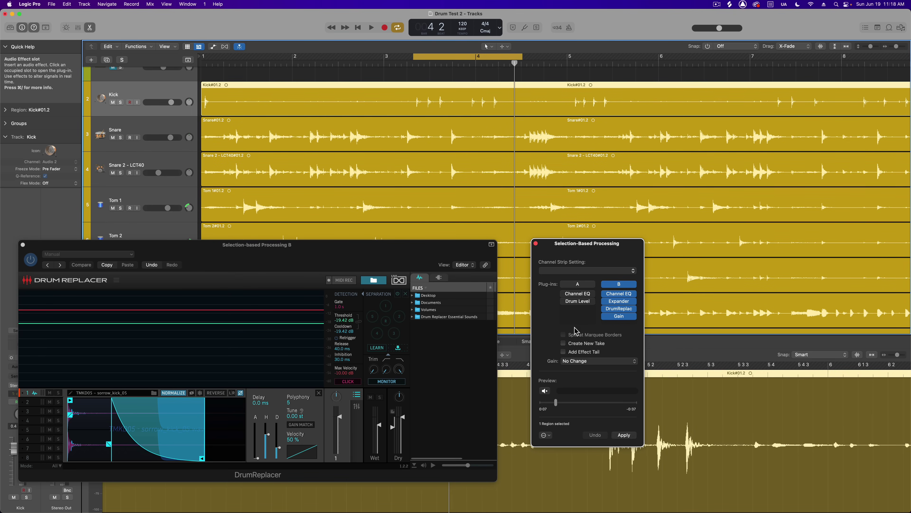
pyautogui.click(620, 435)
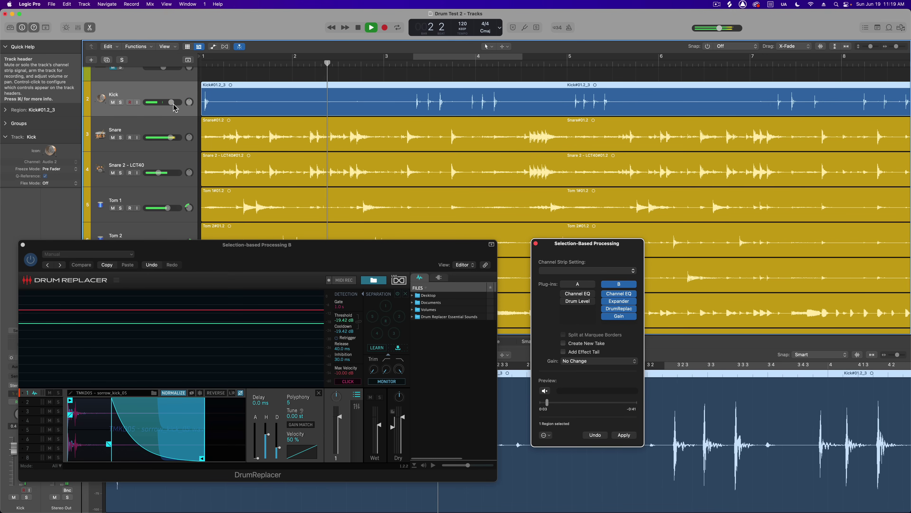
pyautogui.moveTo(171, 102); pyautogui.dragTo(173, 102)
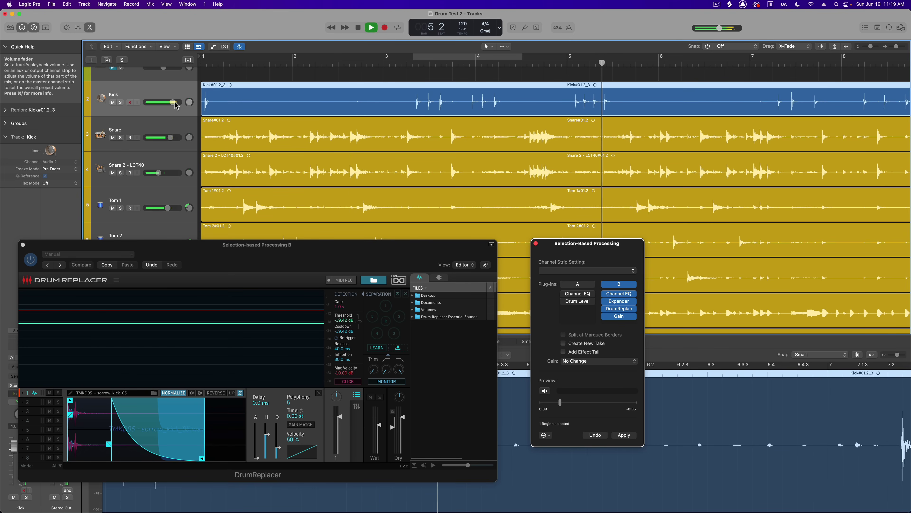
pyautogui.press('space')
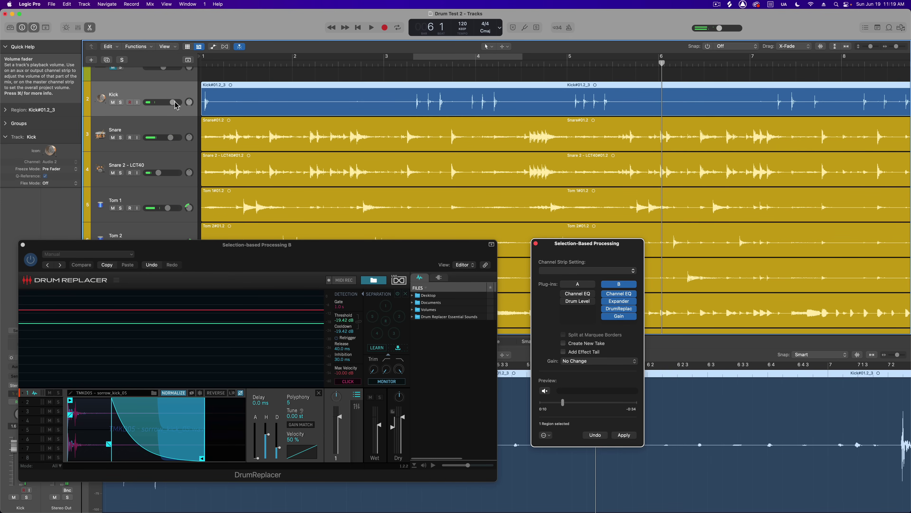
pyautogui.press('super+z')
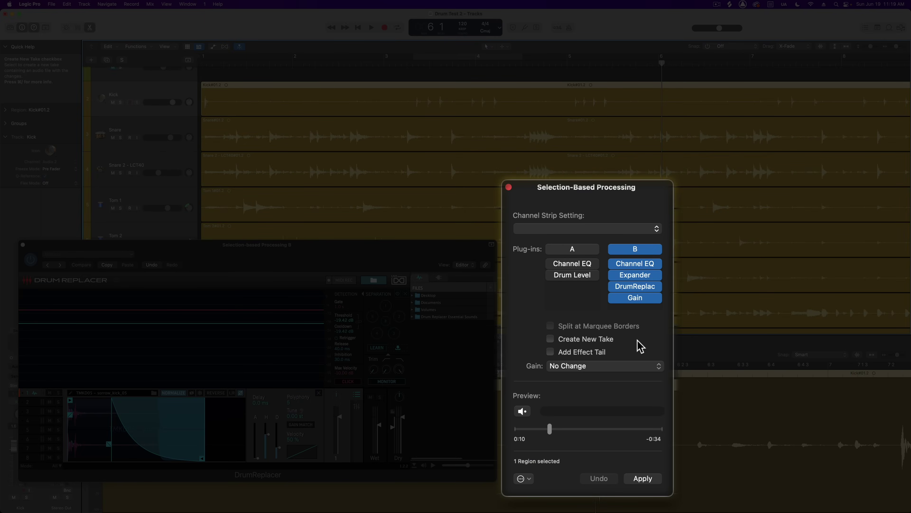
# Apply chain B with Create New Take, compare takes 1 and 2 in the Kick take folder, then collapse it
pyautogui.click(599, 341)
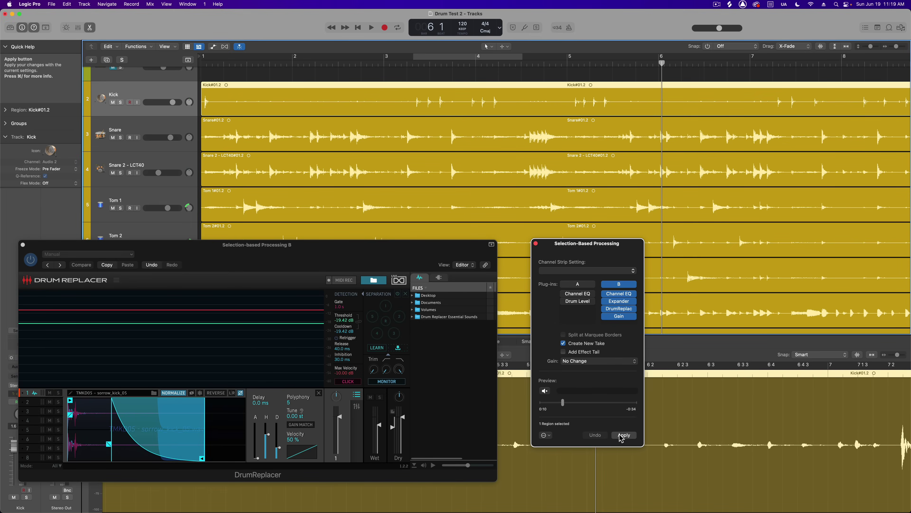
pyautogui.click(620, 435)
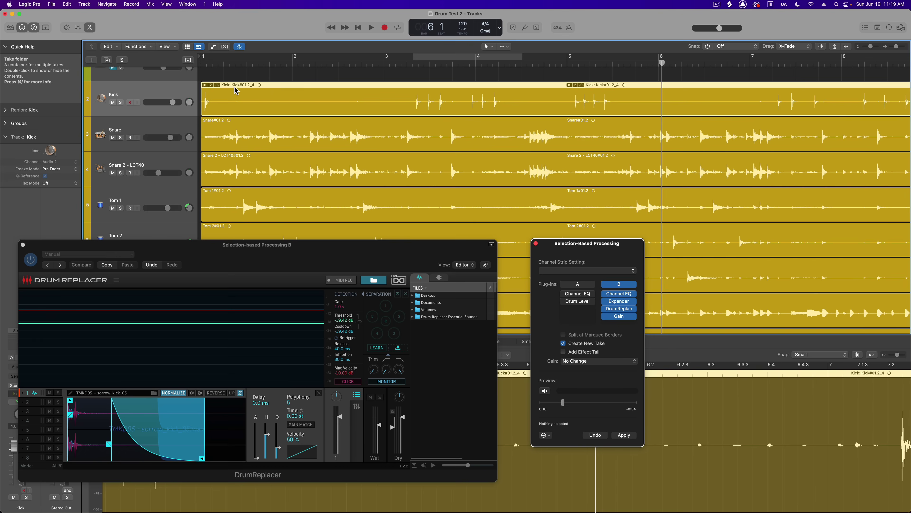
pyautogui.doubleClick(234, 100)
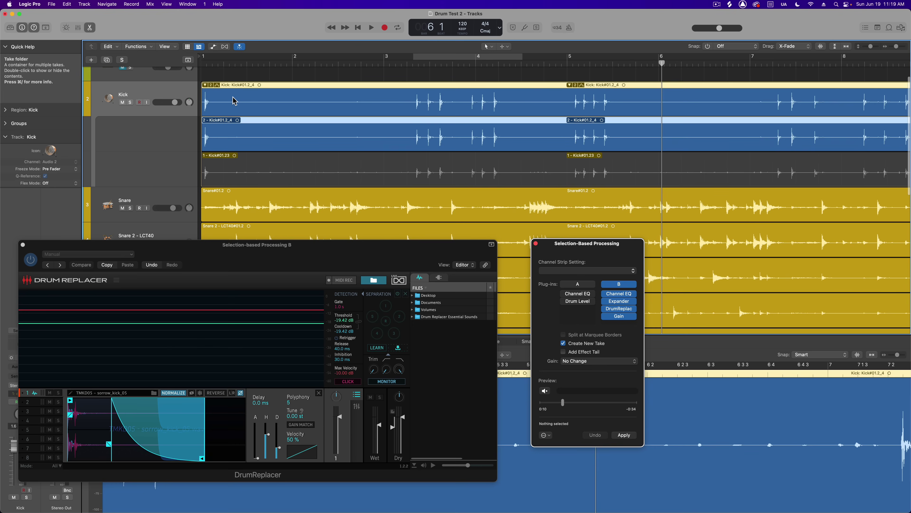
pyautogui.click(242, 160)
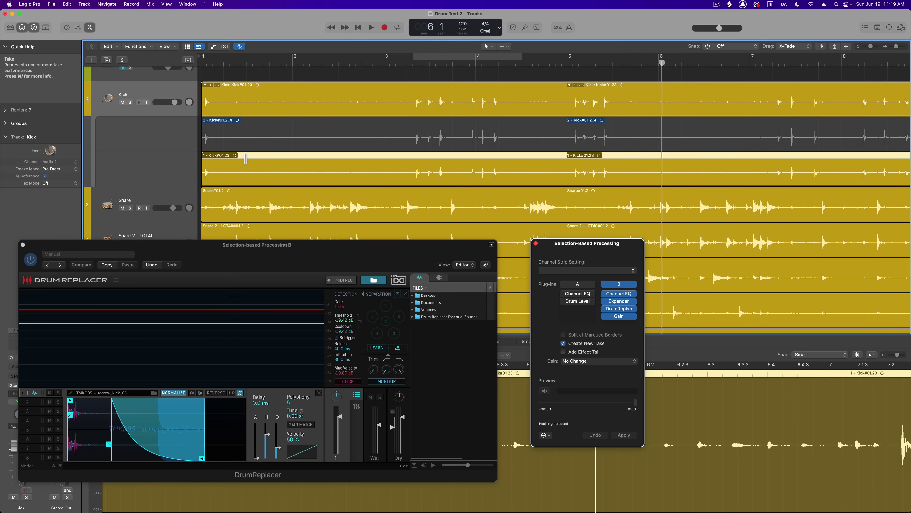
pyautogui.click(244, 141)
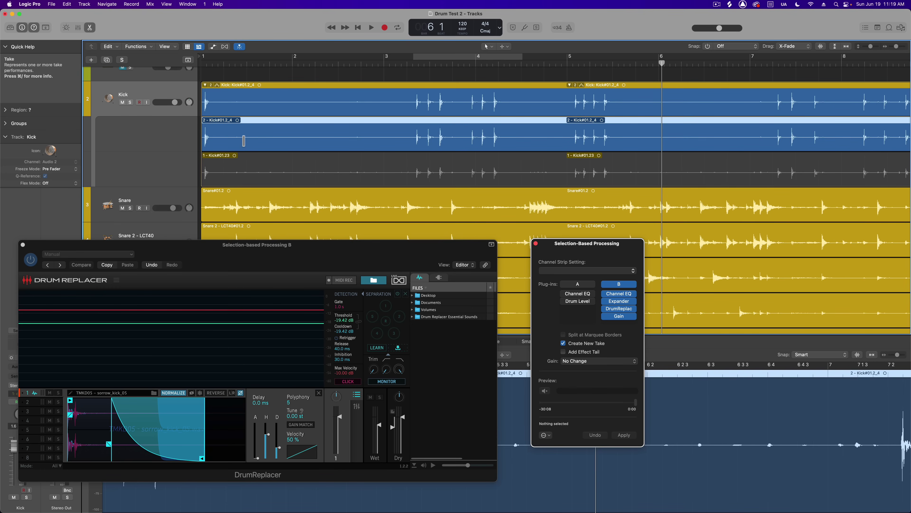
pyautogui.doubleClick(236, 89)
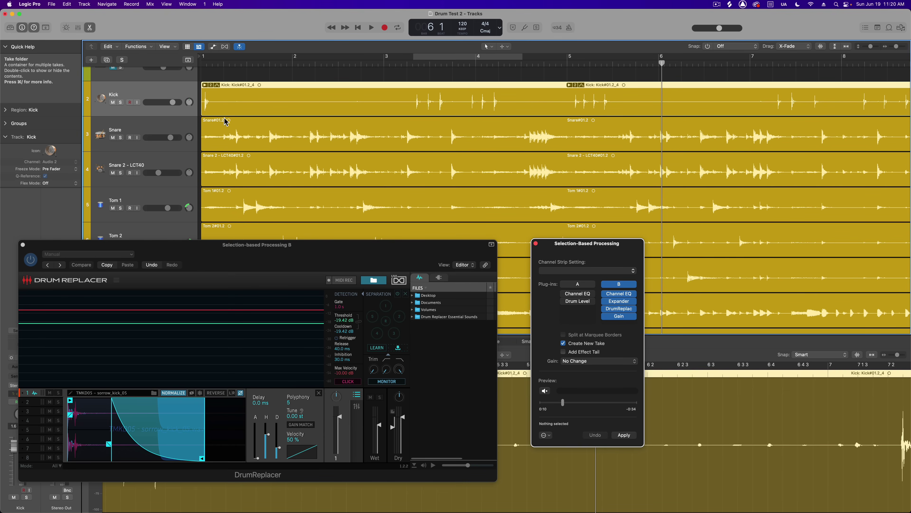
# Close DrumReplacer and use Reset Channel Strip to empty plug-in set B, then set A
pyautogui.press('super+w')
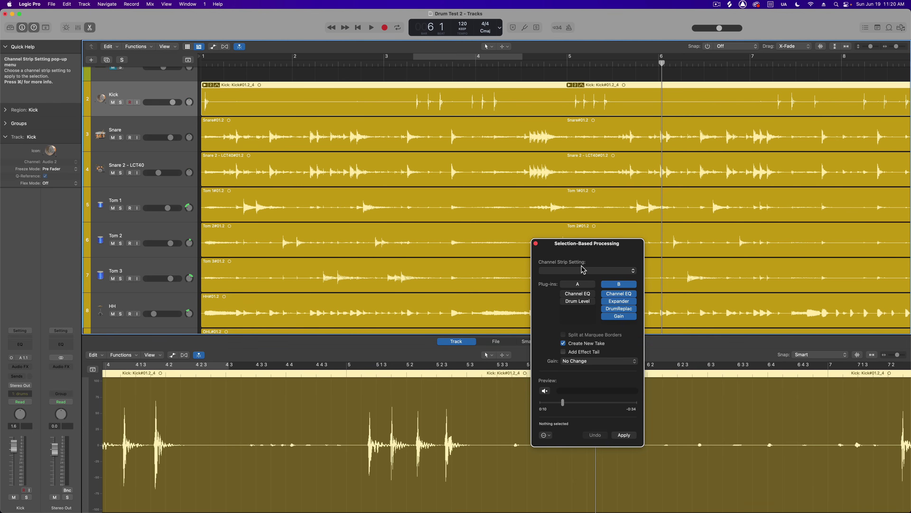
pyautogui.moveTo(597, 276); pyautogui.dragTo(409, 254)
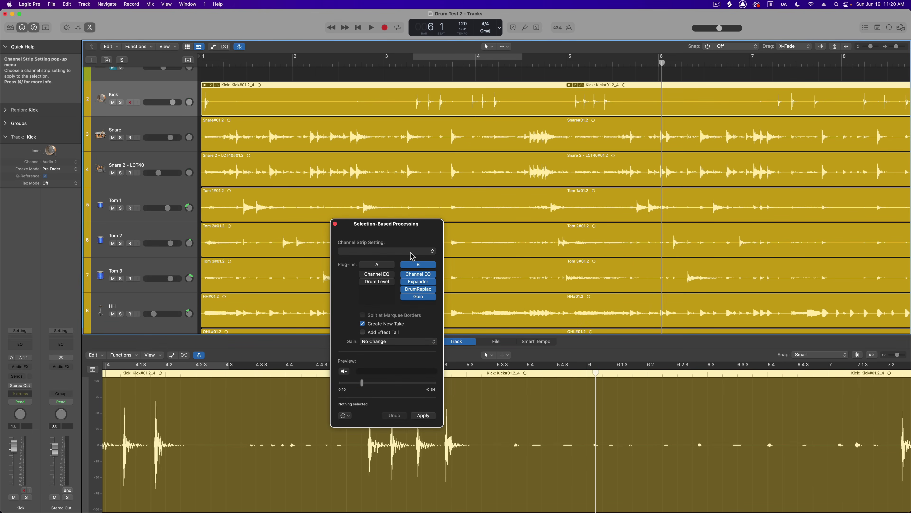
pyautogui.click(412, 252)
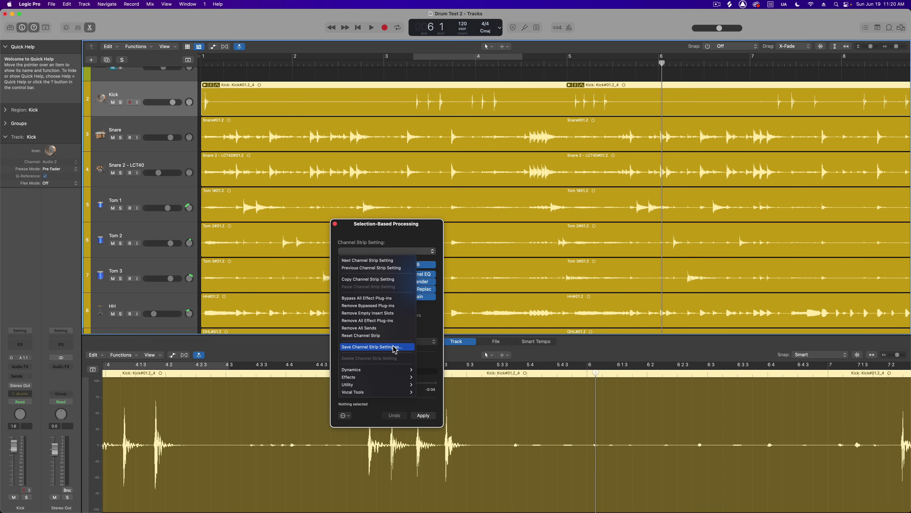
pyautogui.click(394, 336)
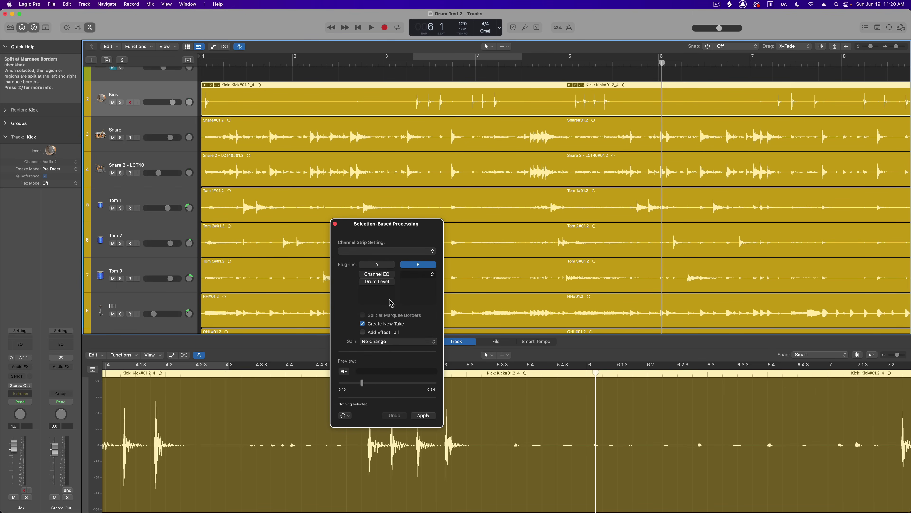
pyautogui.click(376, 252)
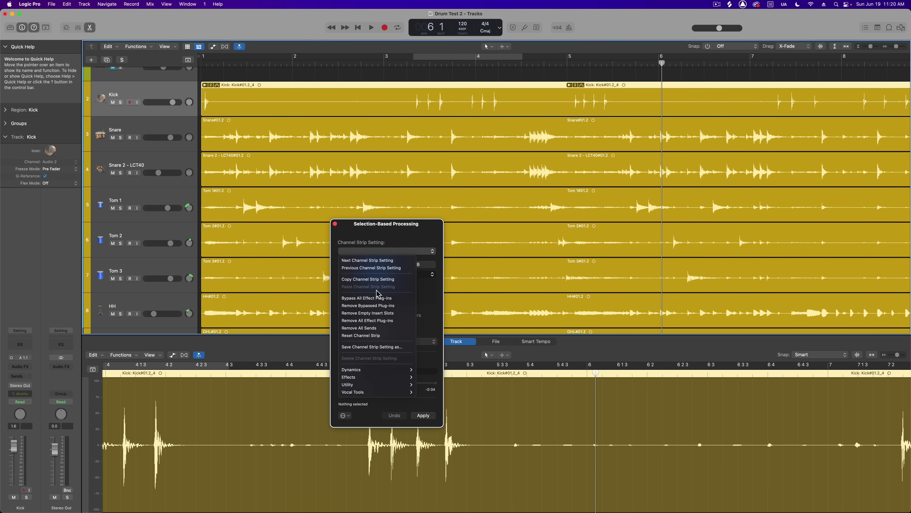
pyautogui.click(379, 342)
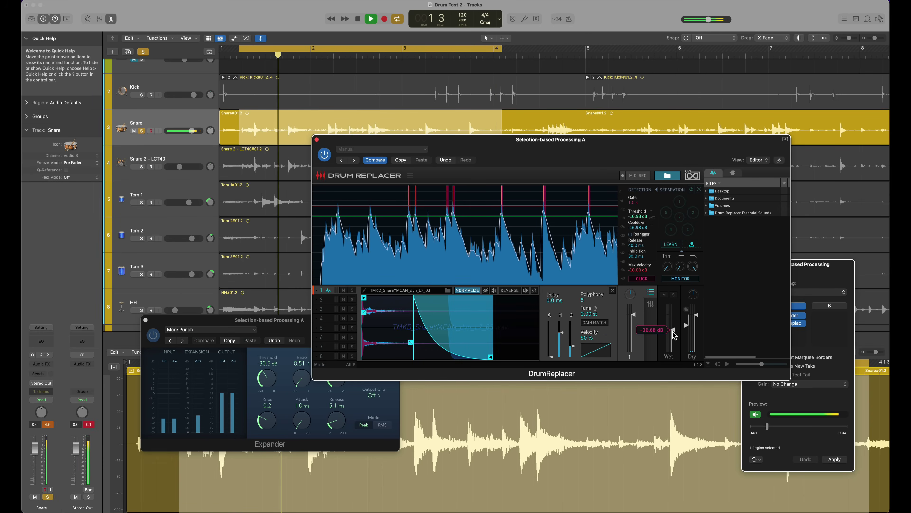
# Set DrumReplacer's wet level to about -3 dB and close its window
pyautogui.moveTo(667, 320)
pyautogui.mouseDown()
pyautogui.moveTo(673, 329)
pyautogui.moveTo(697, 319)
pyautogui.moveTo(674, 326)
pyautogui.mouseUp()
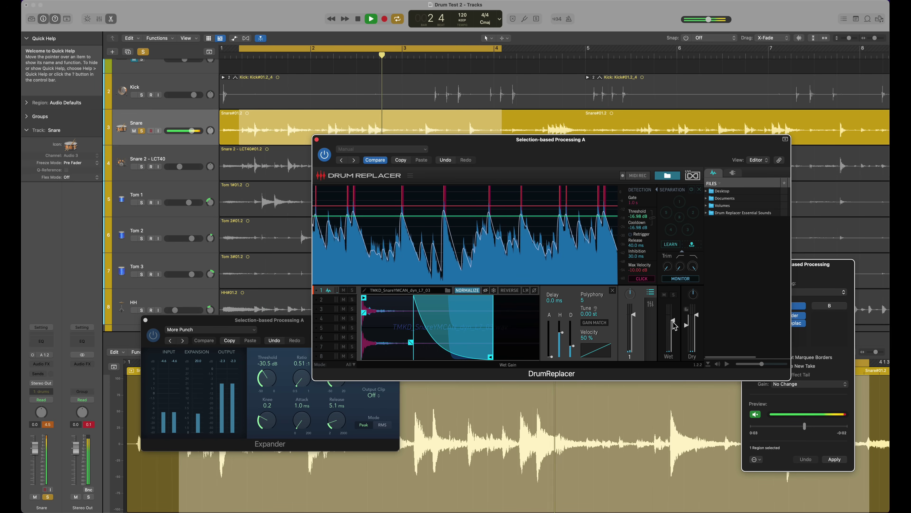
pyautogui.moveTo(674, 325); pyautogui.dragTo(675, 326)
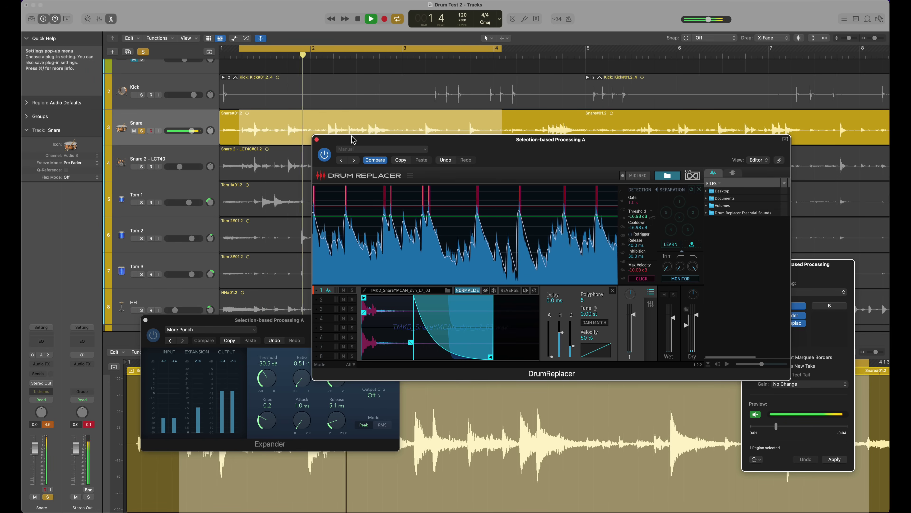
pyautogui.click(319, 143)
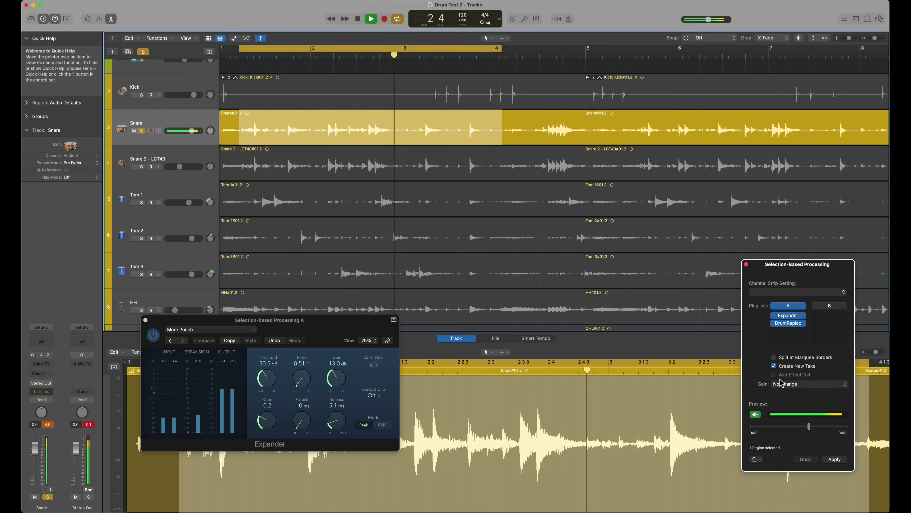
# Set the processing dialog's Gain option to Overload Protection
pyautogui.moveTo(815, 272); pyautogui.dragTo(662, 269)
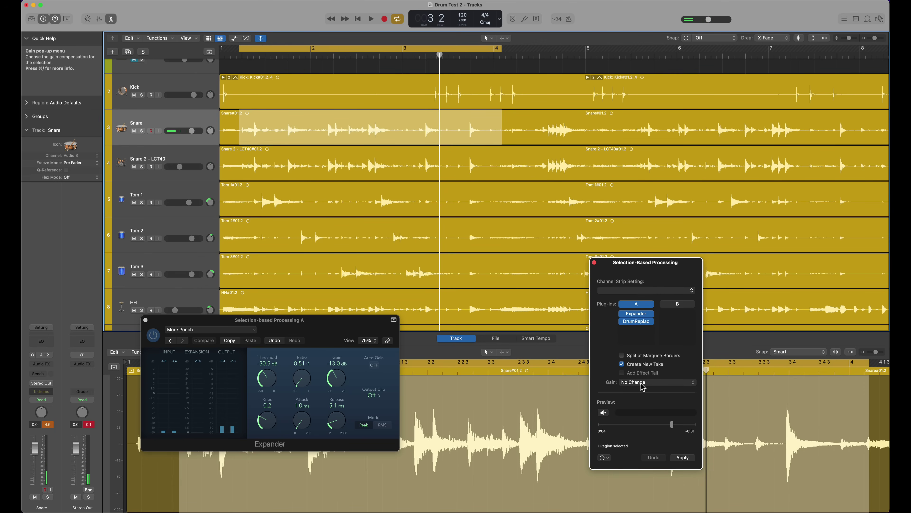
pyautogui.click(643, 382)
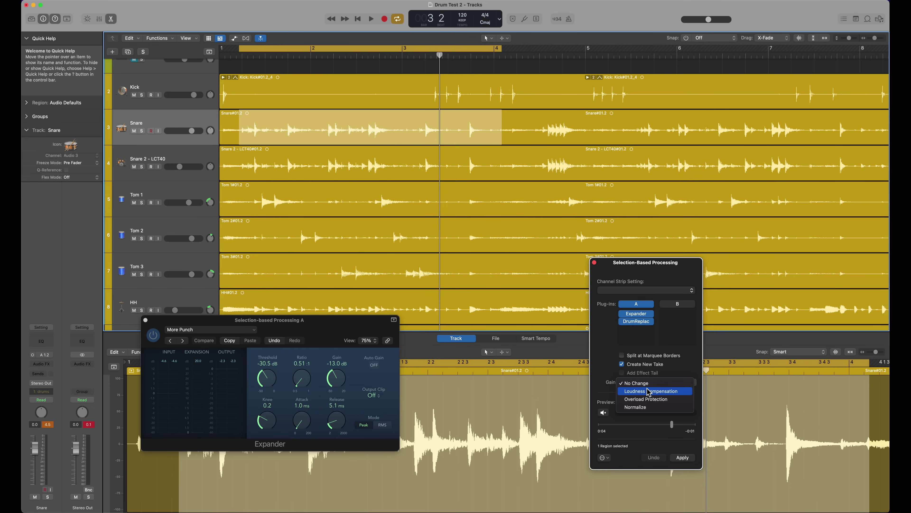
pyautogui.click(660, 399)
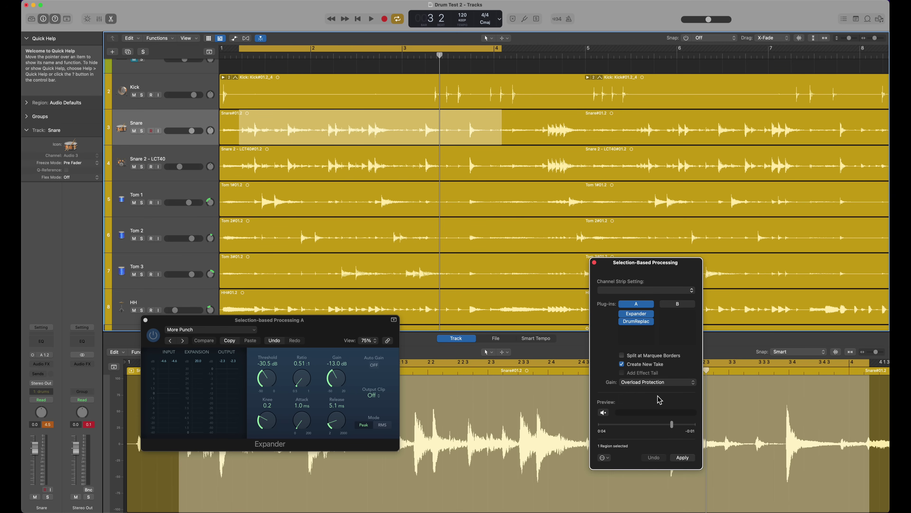
# Process the Snare#01.2 region as a new take, compare takes 1 and 2, then play with take 2
pyautogui.click(576, 122)
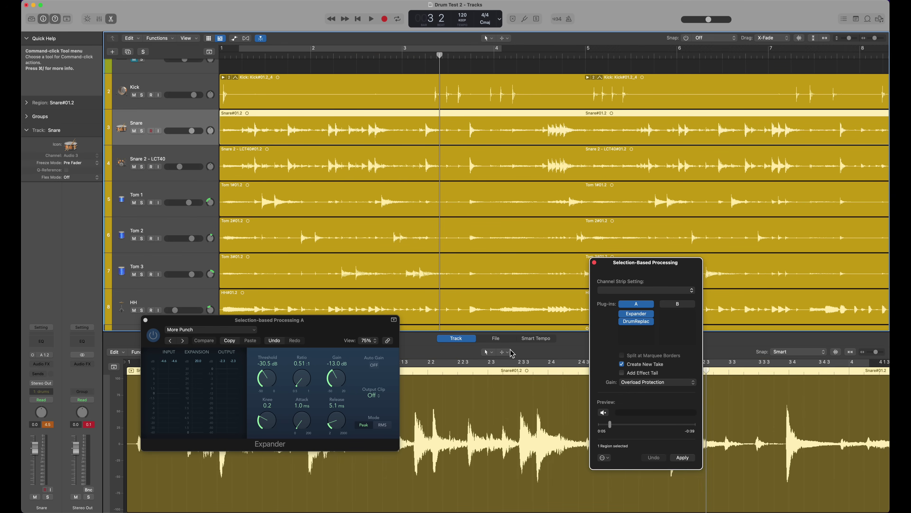
pyautogui.click(683, 461)
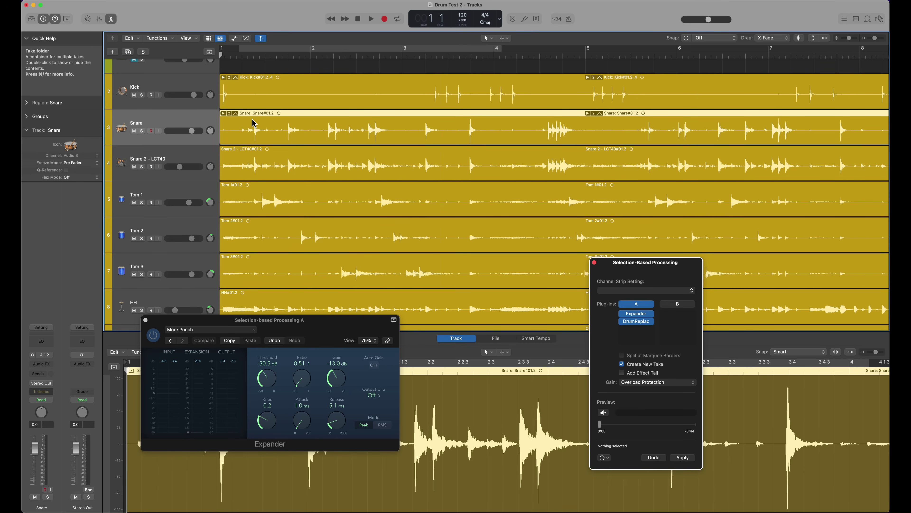
pyautogui.doubleClick(254, 123)
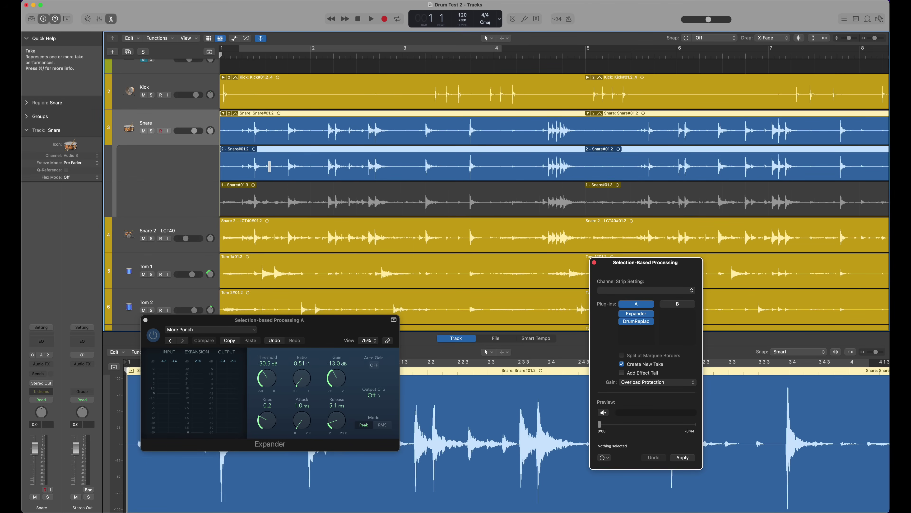
pyautogui.click(268, 189)
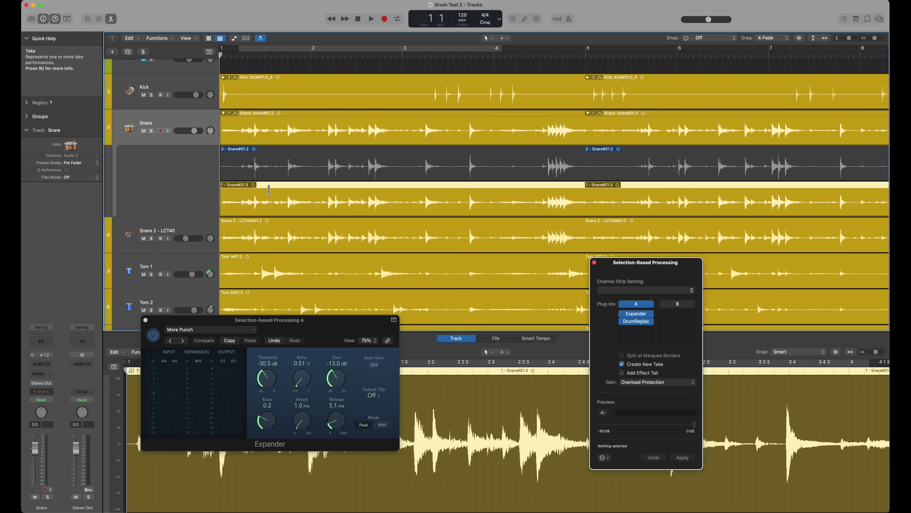
pyautogui.click(269, 169)
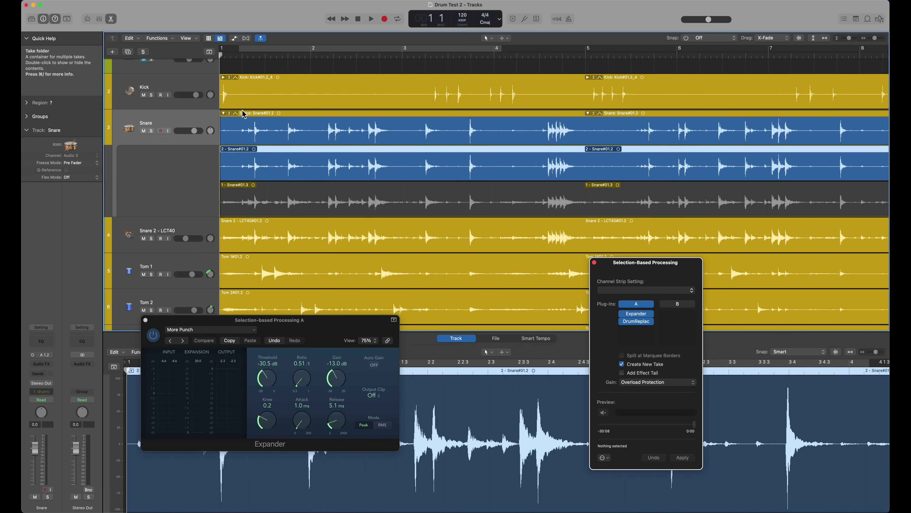
pyautogui.doubleClick(250, 116)
pyautogui.press('space')
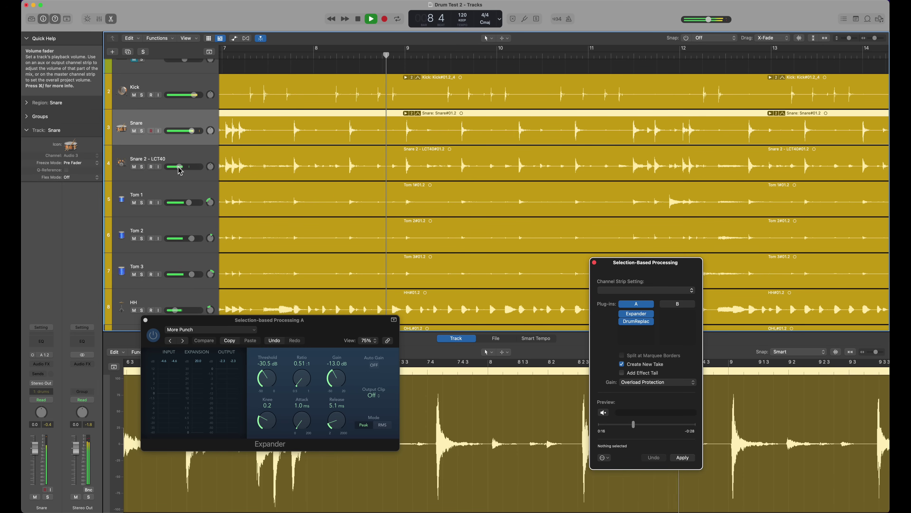
# Stop playback, return to the start, and marquee Tom 1 from about bar 4.5 to past bar 6
pyautogui.press('space')
pyautogui.press('Return')
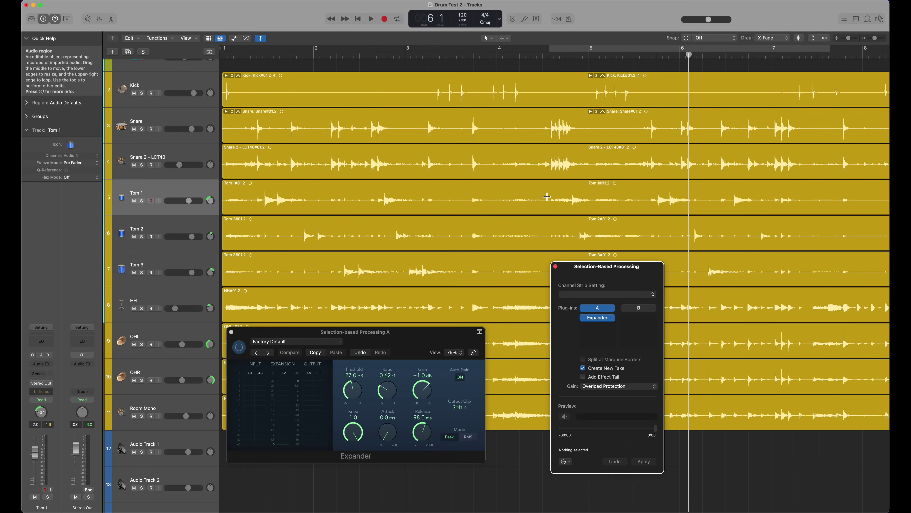
pyautogui.moveTo(547, 196); pyautogui.dragTo(803, 204)
pyautogui.moveTo(603, 322)
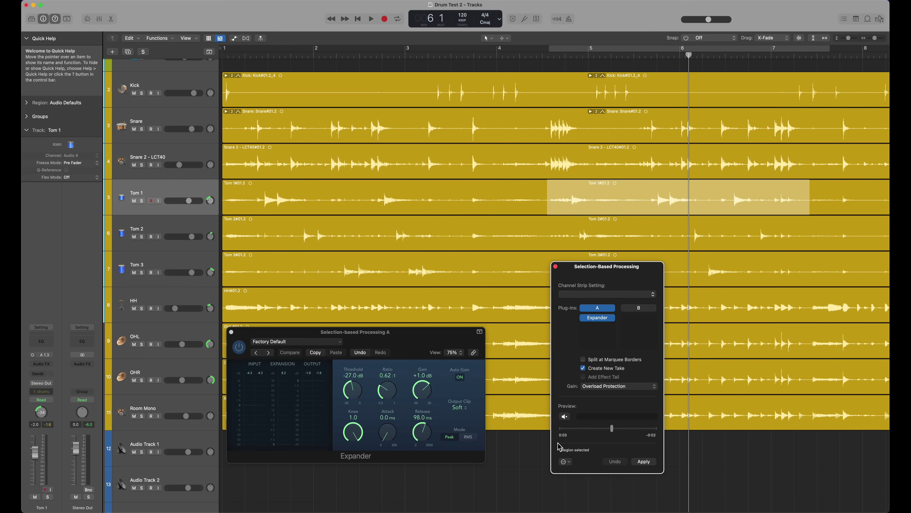
# Preview and apply the Expander to the Tom 1, Tom 2 and Tom 3 regions, then unsolo Tom 1 and play
pyautogui.click(565, 416)
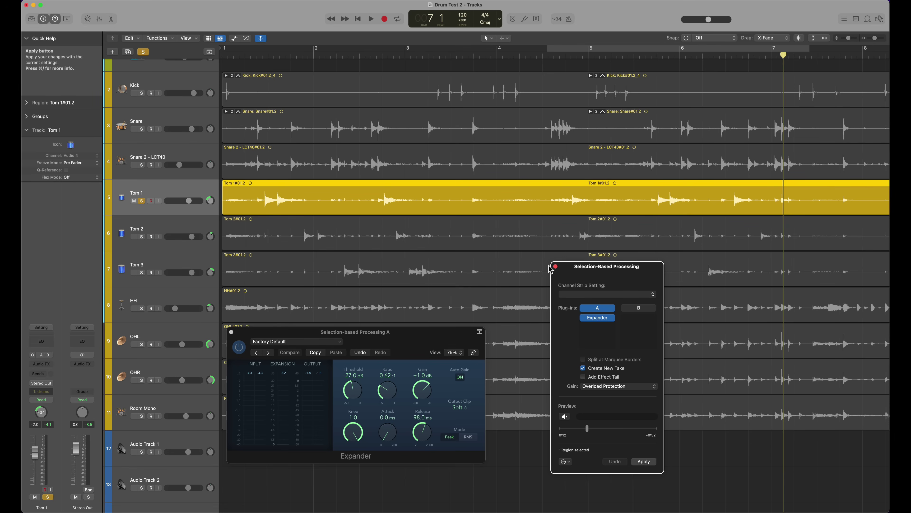
pyautogui.click(480, 244)
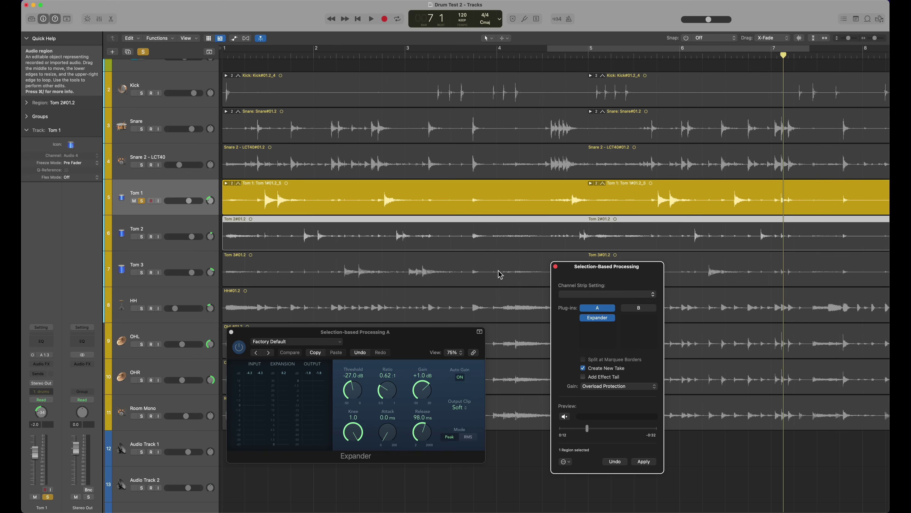
pyautogui.click(645, 463)
pyautogui.click(457, 276)
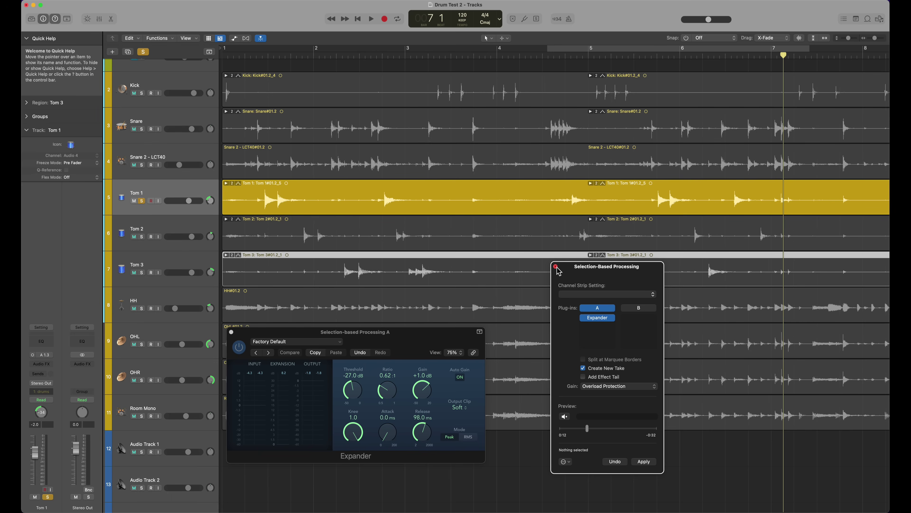
pyautogui.click(142, 200)
pyautogui.press('space')
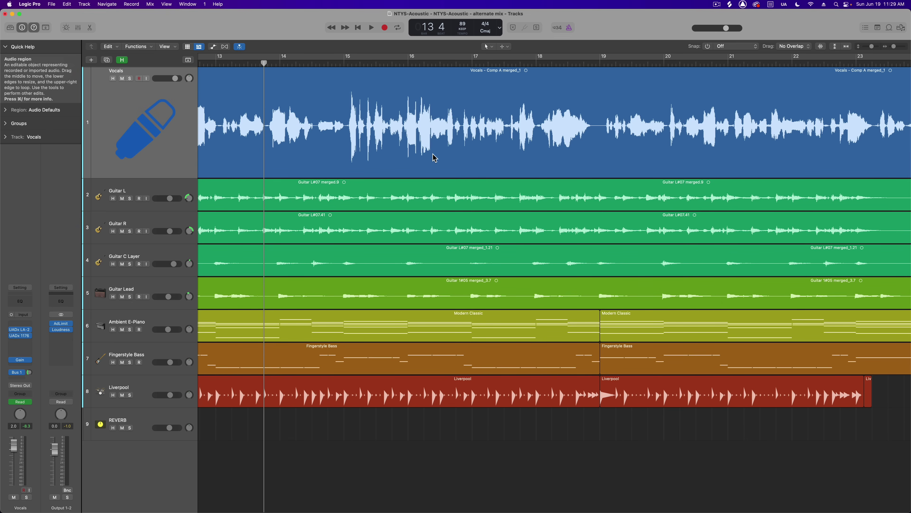
# Scroll the arrangement to around bar 13 and play back the Vocals part
pyautogui.hscroll(2, 350, 134)
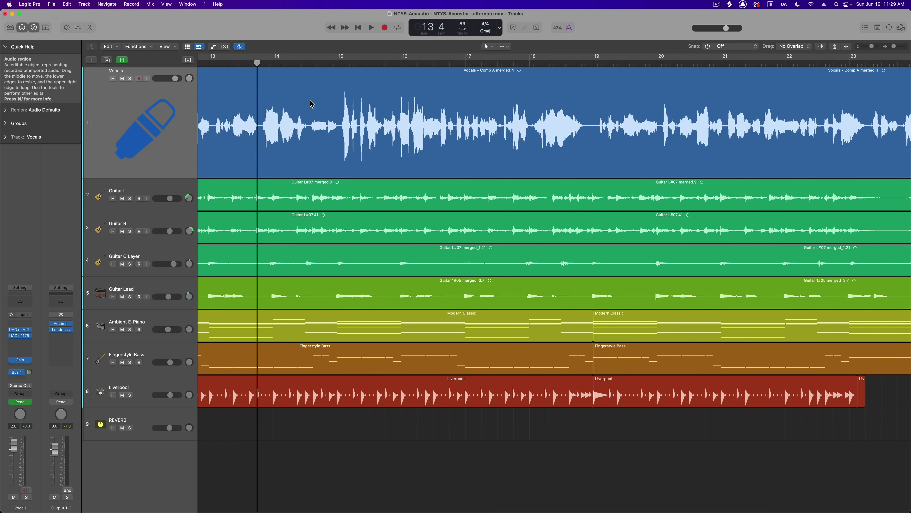
pyautogui.hscroll(1, 390, 128)
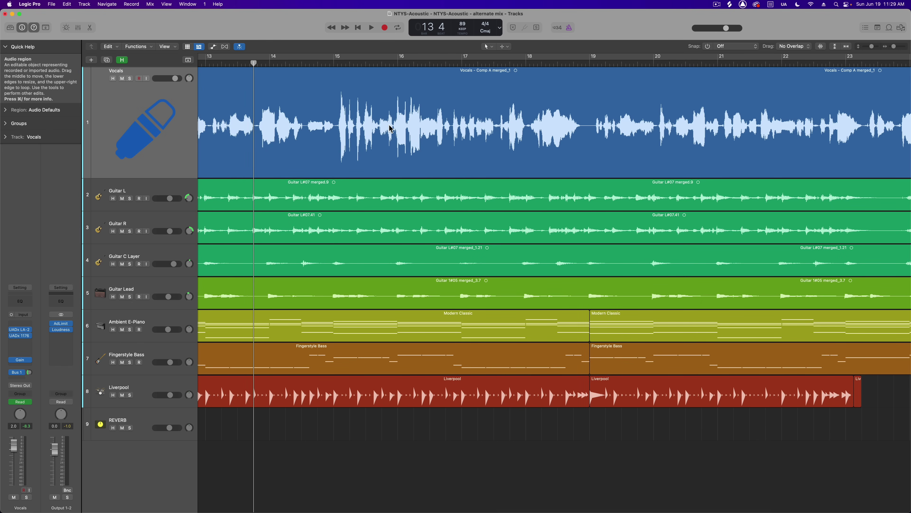
pyautogui.press('space')
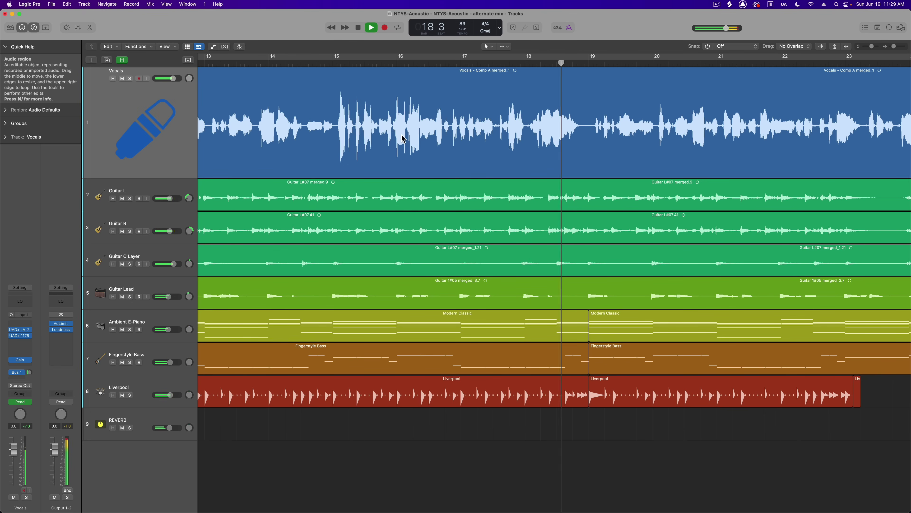
# Stop playback, zoom in at bar 15, and marquee the Vocals phrase from bar 15 to 16 3
pyautogui.press('space')
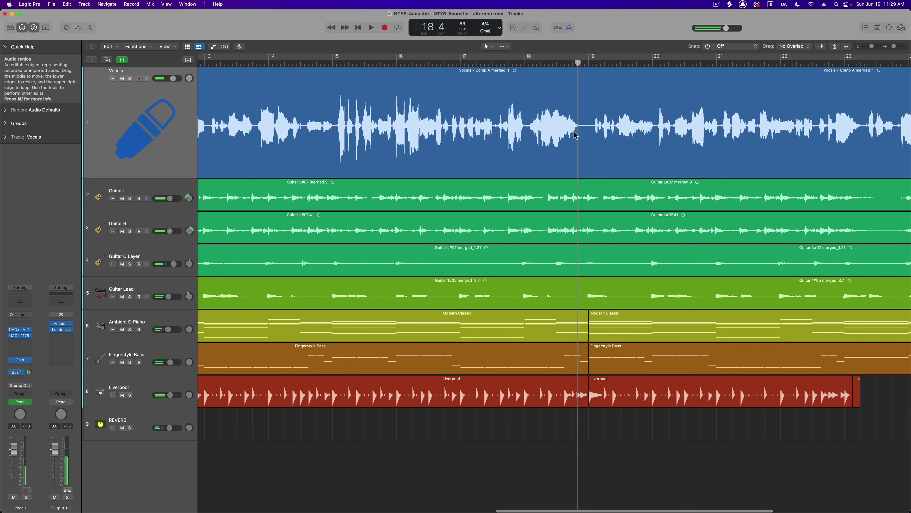
pyautogui.click(334, 63)
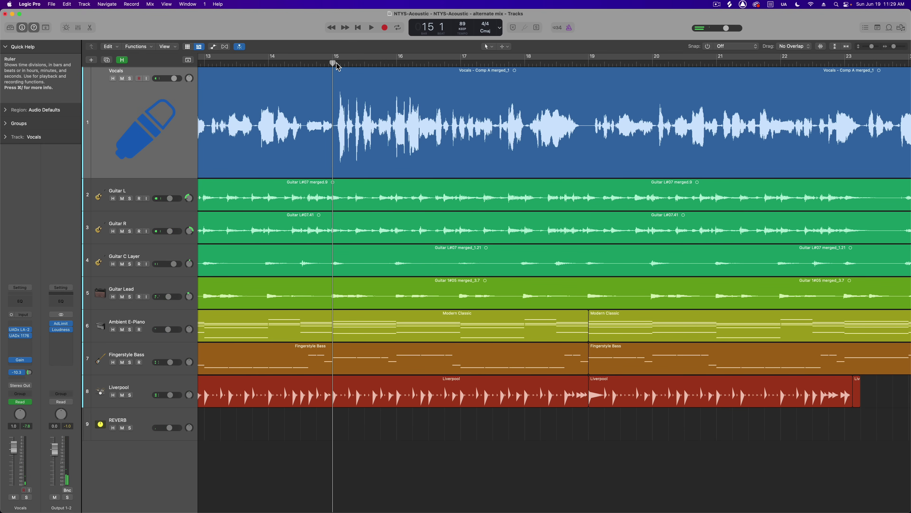
pyautogui.press('super+Right')
pyautogui.moveTo(338, 127); pyautogui.dragTo(568, 161)
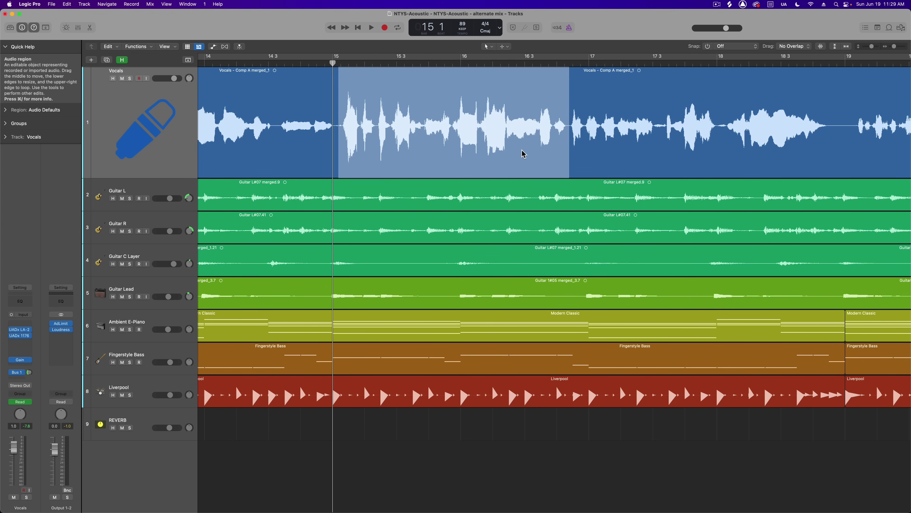
# Load Antares Auto-Tune Pro (Mono) into Selection-Based Processing chain A
pyautogui.hotkey('alt', 'x')
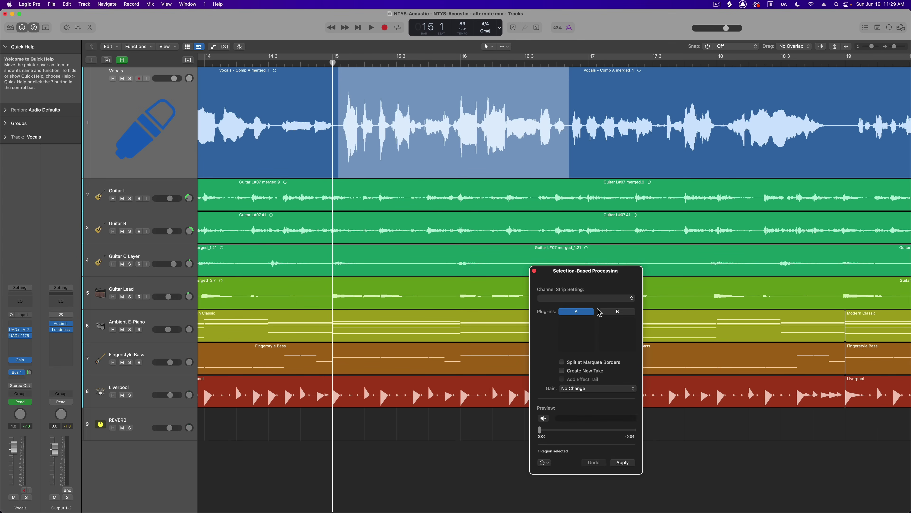
pyautogui.click(586, 319)
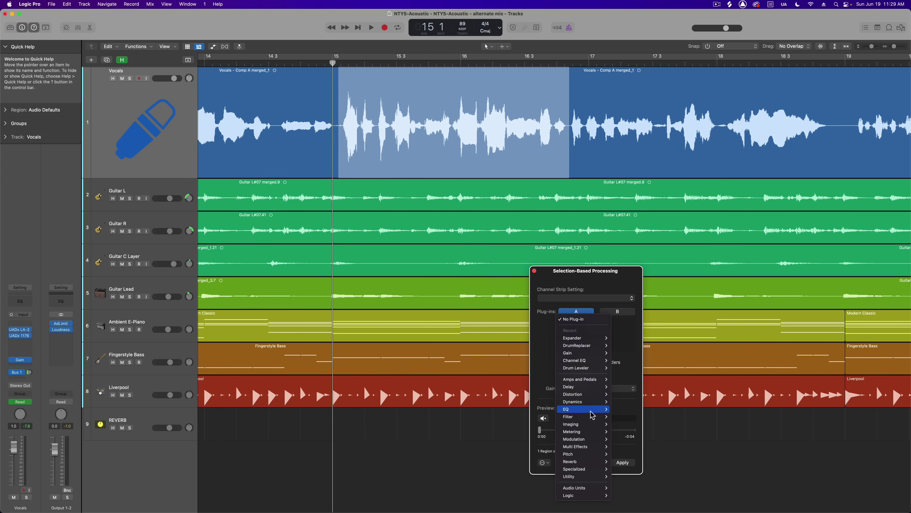
pyautogui.moveTo(600, 473)
pyautogui.moveTo(582, 487)
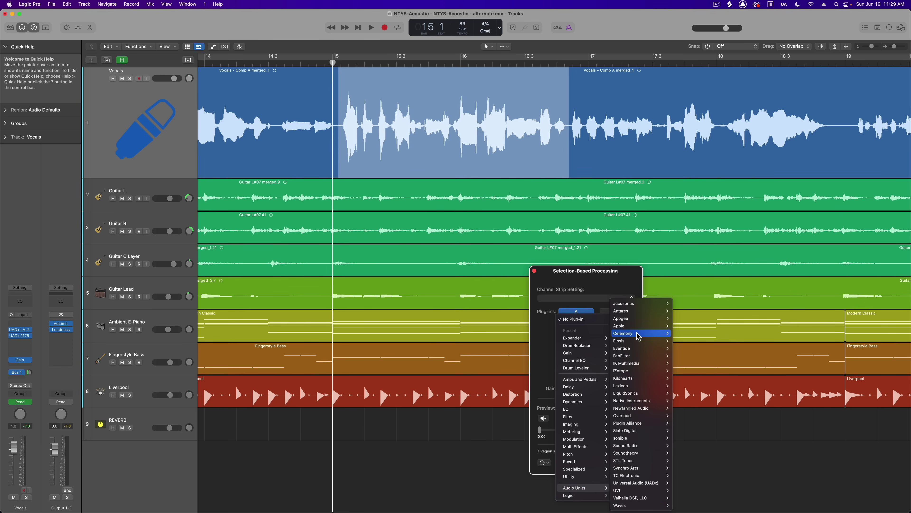
pyautogui.moveTo(637, 311)
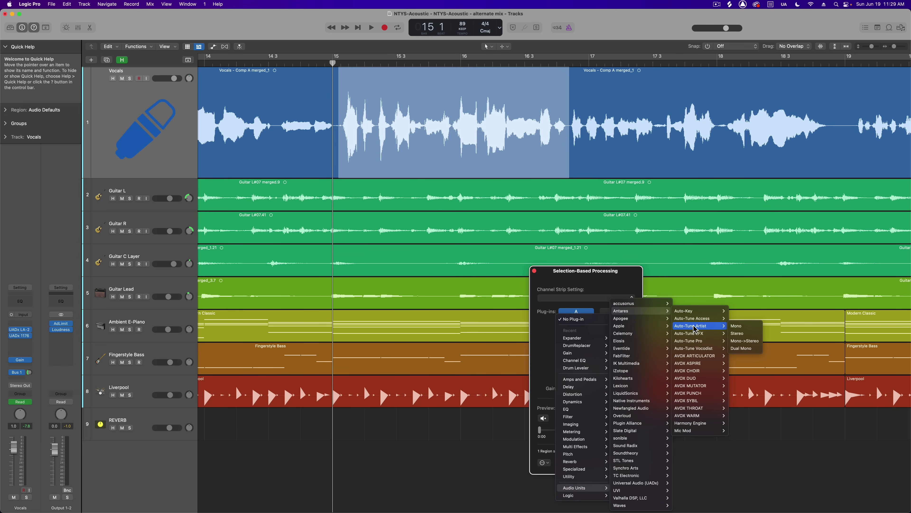
pyautogui.moveTo(702, 341)
pyautogui.click(736, 341)
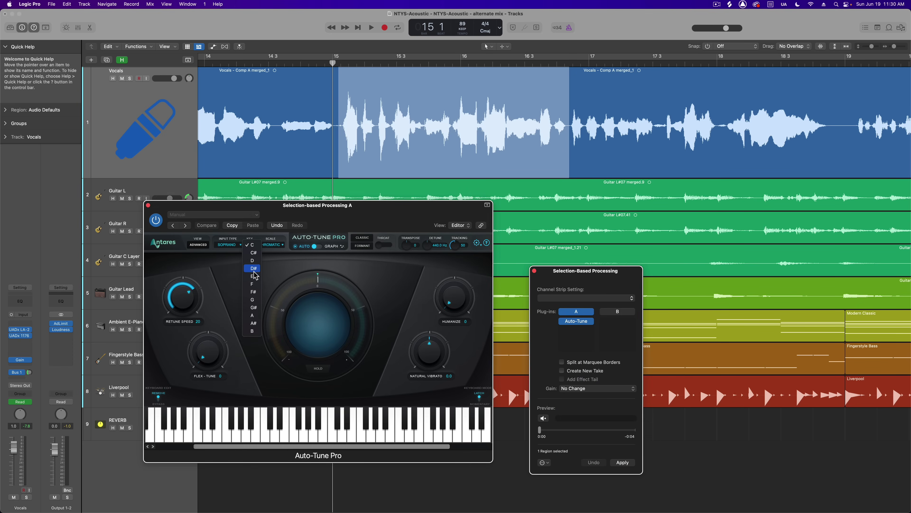
# Set Auto-Tune Pro's scale to Minor and input type to Alto/Tenor
pyautogui.click(270, 245)
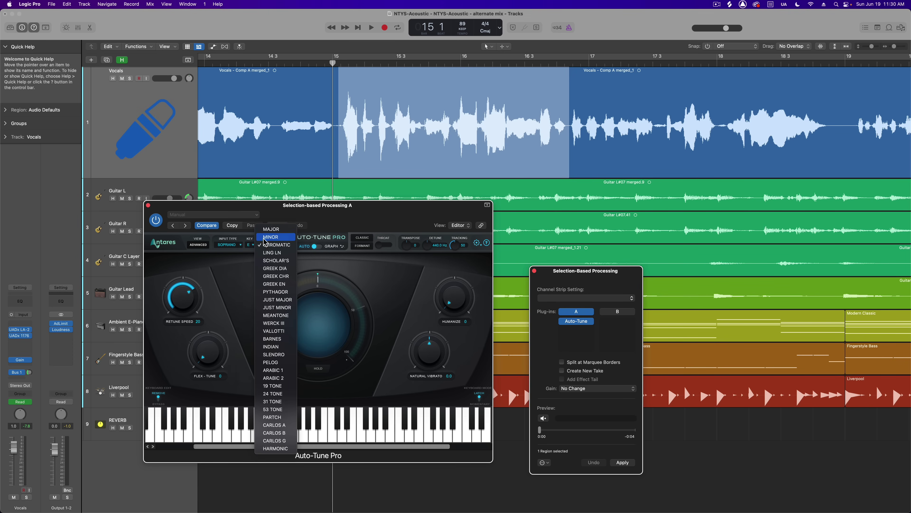
pyautogui.click(268, 236)
pyautogui.click(233, 245)
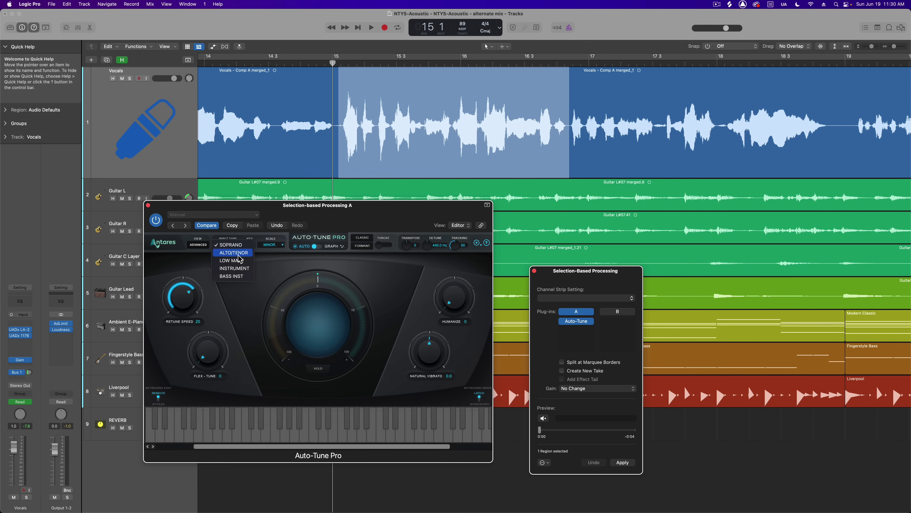
pyautogui.click(238, 254)
# Enable Formant with Throat at 105 while previewing the corrected phrase, then stop
pyautogui.press('space')
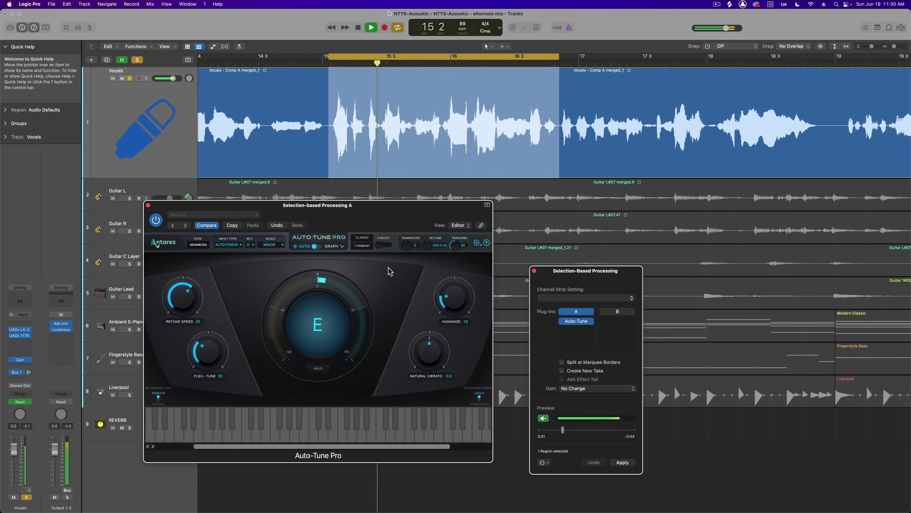
pyautogui.click(362, 245)
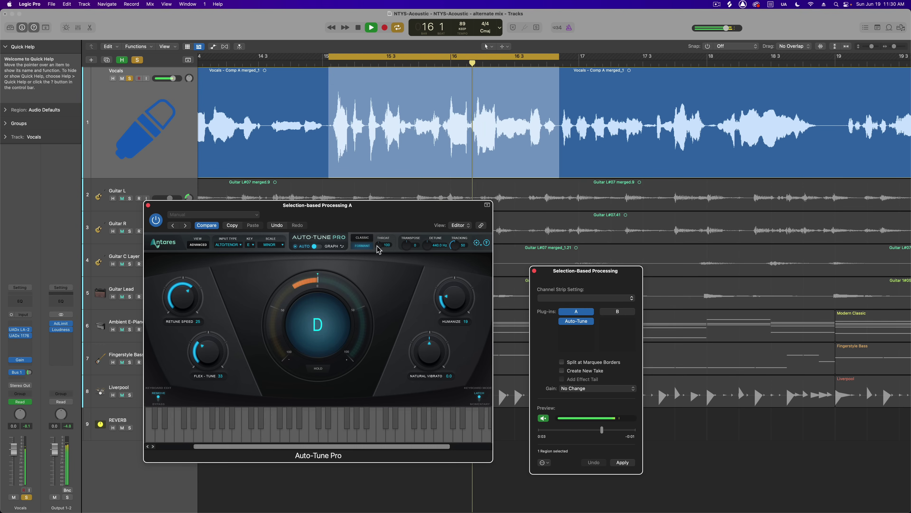
pyautogui.moveTo(378, 249); pyautogui.dragTo(378, 246)
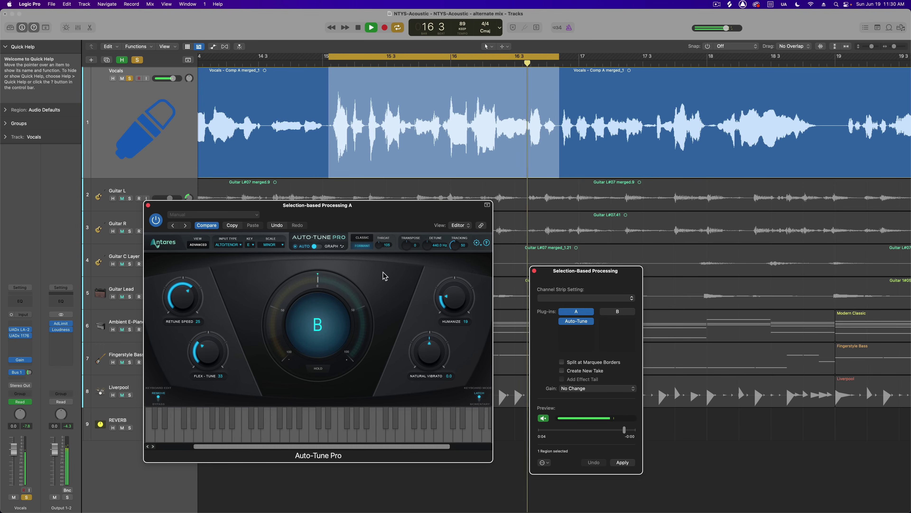
pyautogui.press('space')
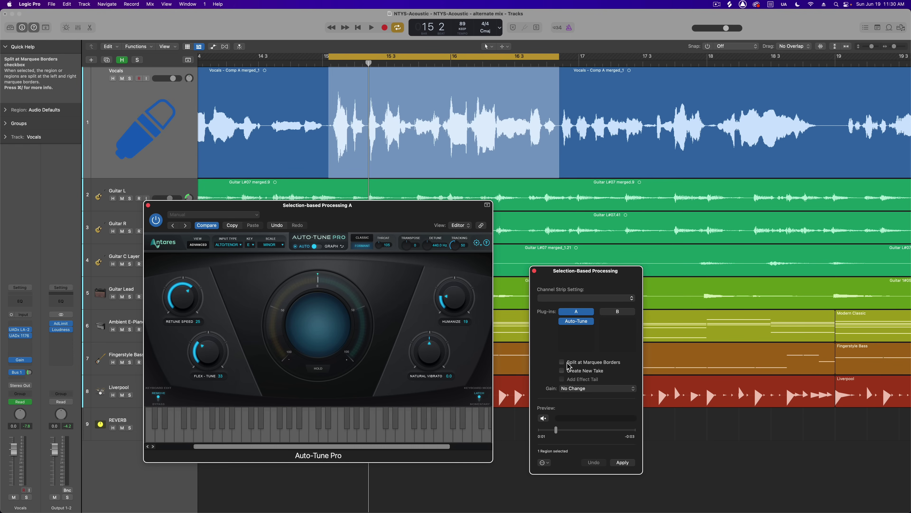
# Apply the Auto-Tune correction to the phrase, turn off Cycle, deselect, and close the Auto-Tune window
pyautogui.click(623, 463)
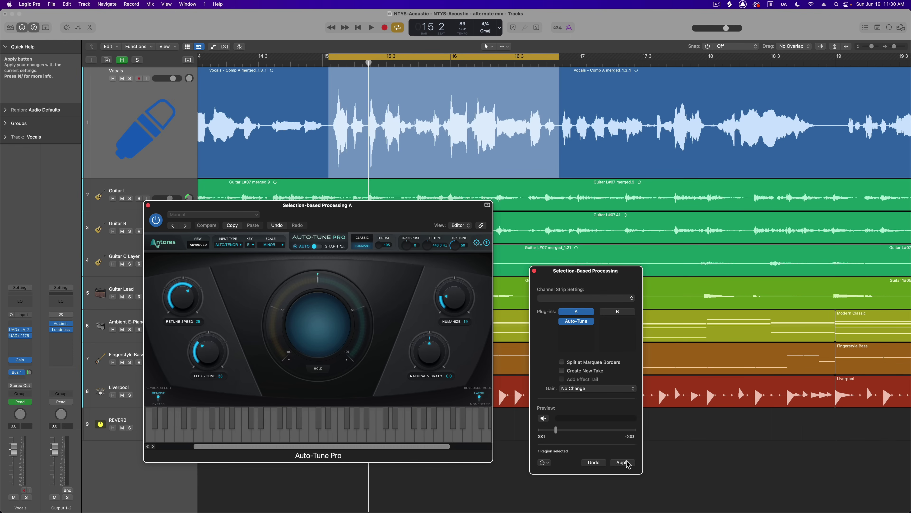
pyautogui.press('c')
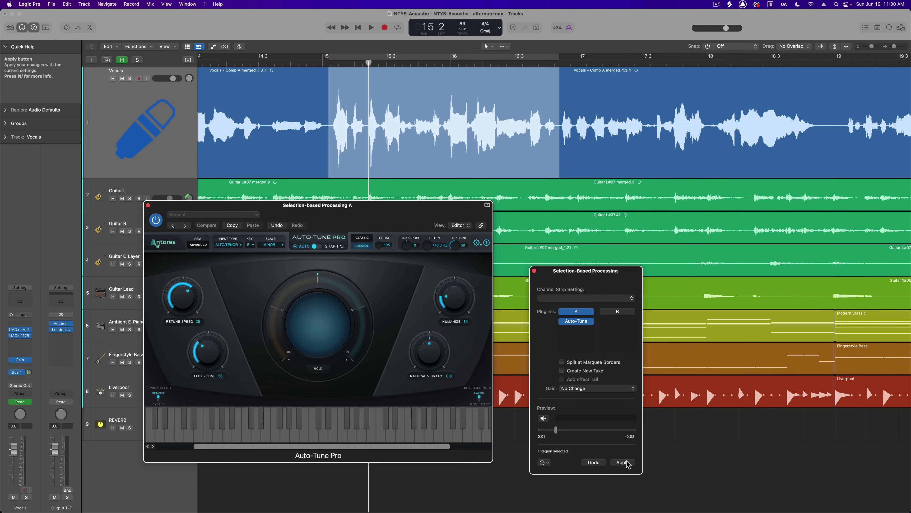
pyautogui.click(248, 63)
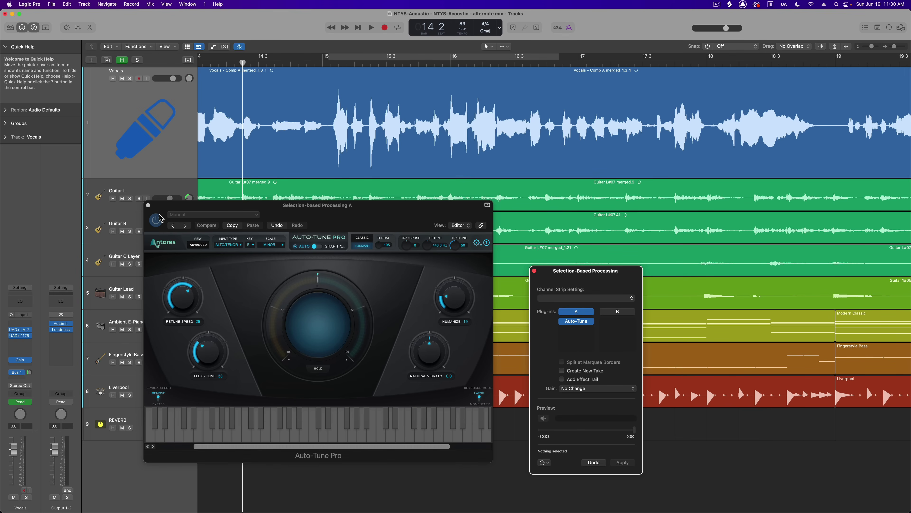
pyautogui.click(149, 205)
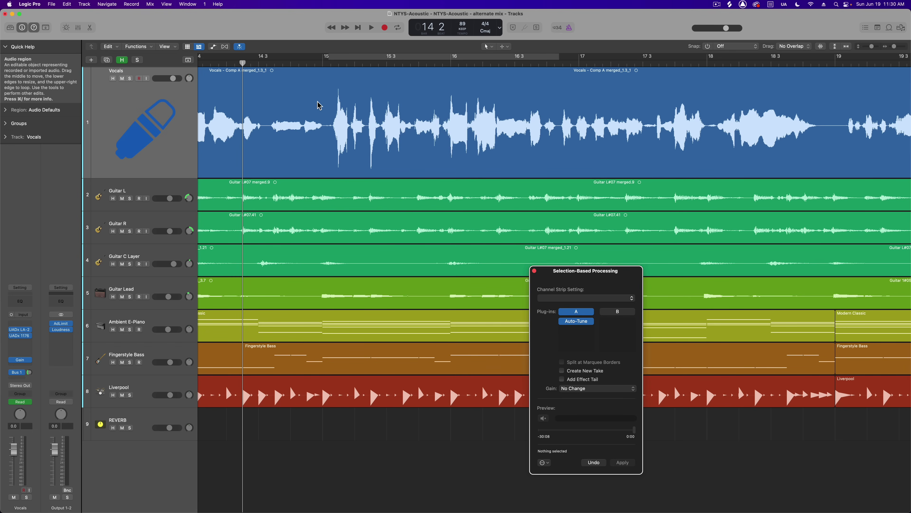
# Play the song, then stop and zoom in on bars 20–25
pyautogui.press('super+Left')
pyautogui.press('super+Left')
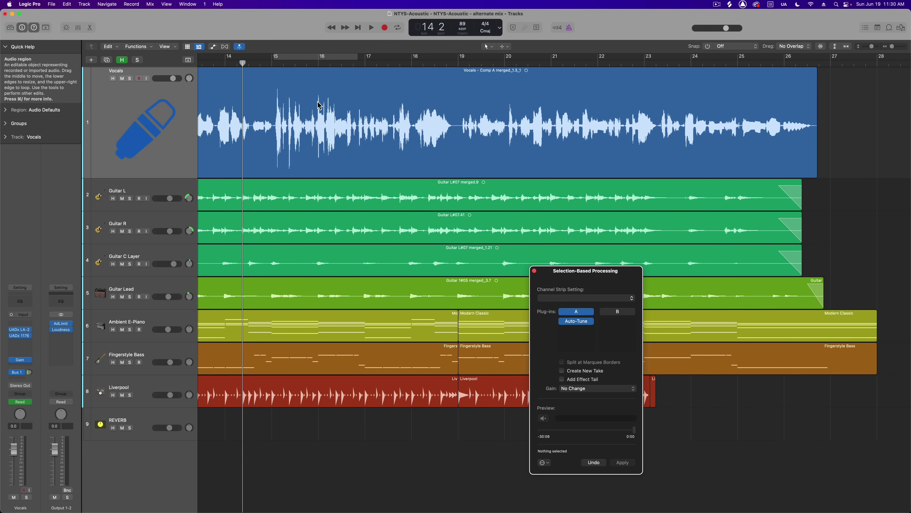
pyautogui.press('space')
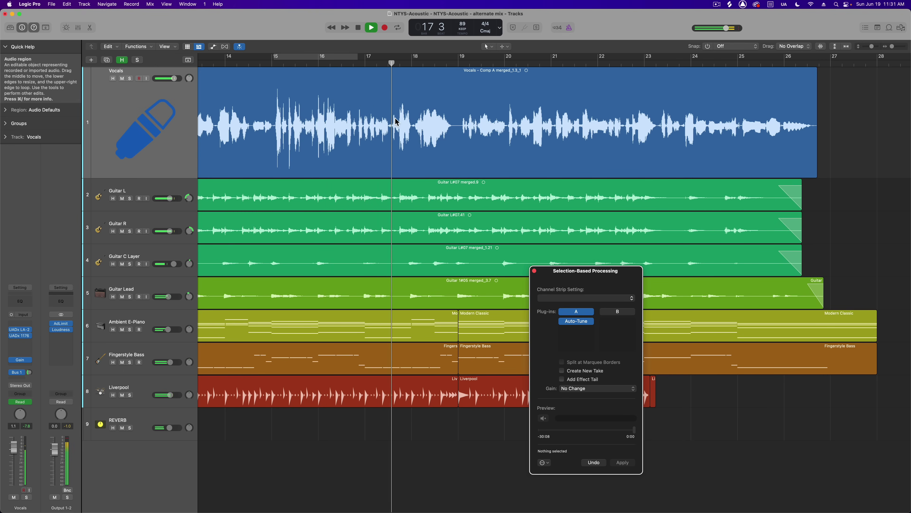
pyautogui.press('super+Right')
pyautogui.press('super+Right')
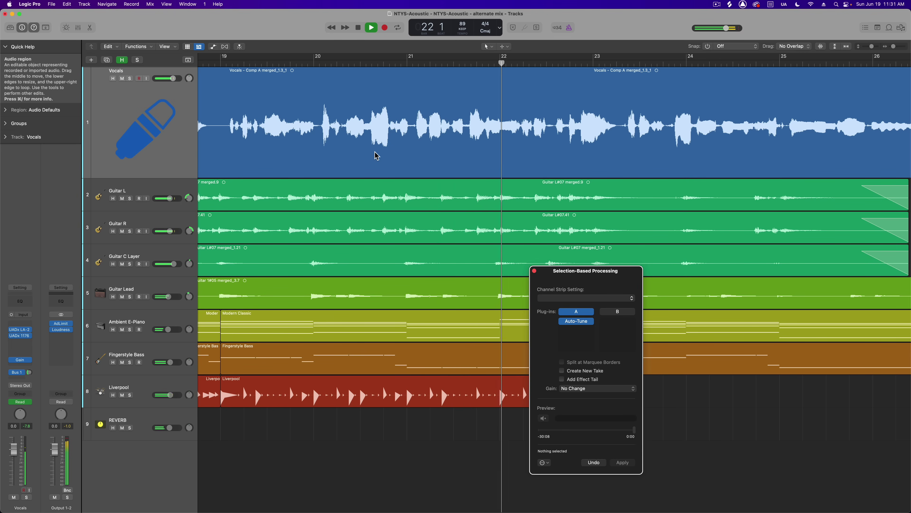
pyautogui.press('space')
pyautogui.press('cmd+Right')
pyautogui.hscroll(-3, 375, 155)
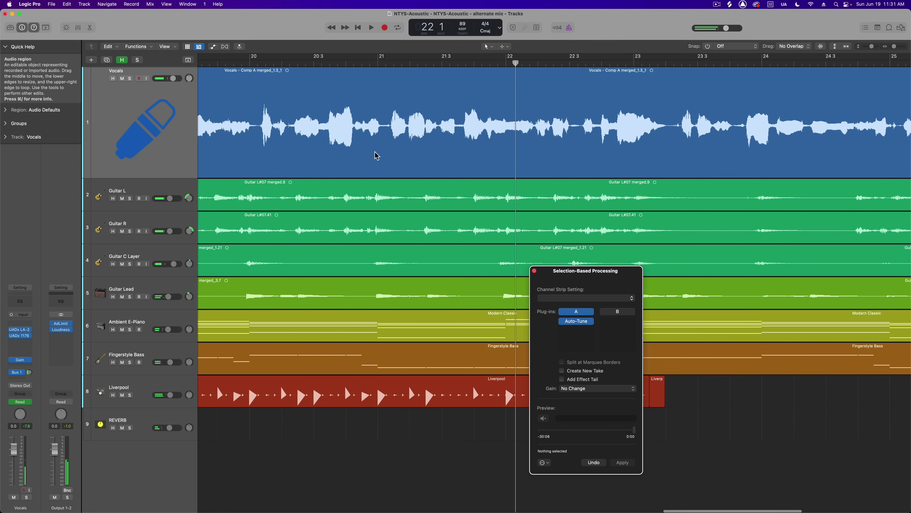
# Select the Vocals phrase at bars 20–21, preview the Auto-Tune Pro correction, and apply it
pyautogui.moveTo(304, 133); pyautogui.dragTo(406, 147)
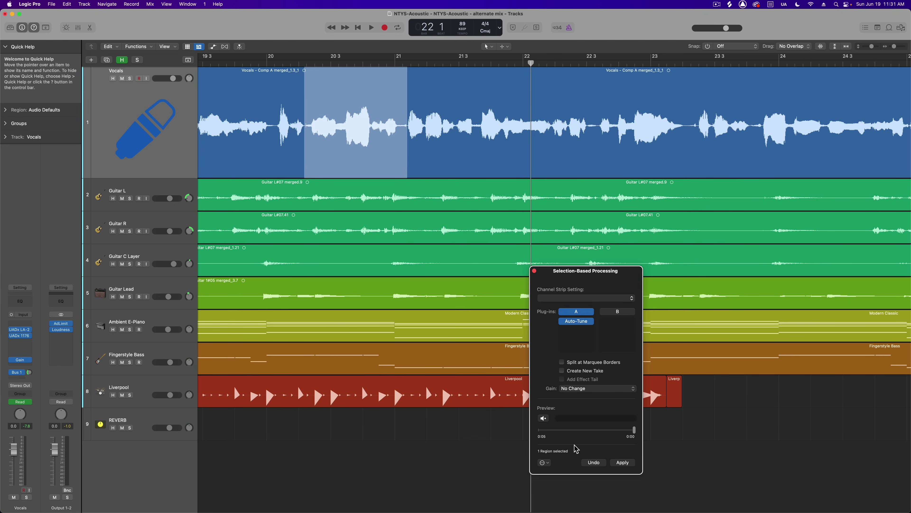
pyautogui.click(581, 323)
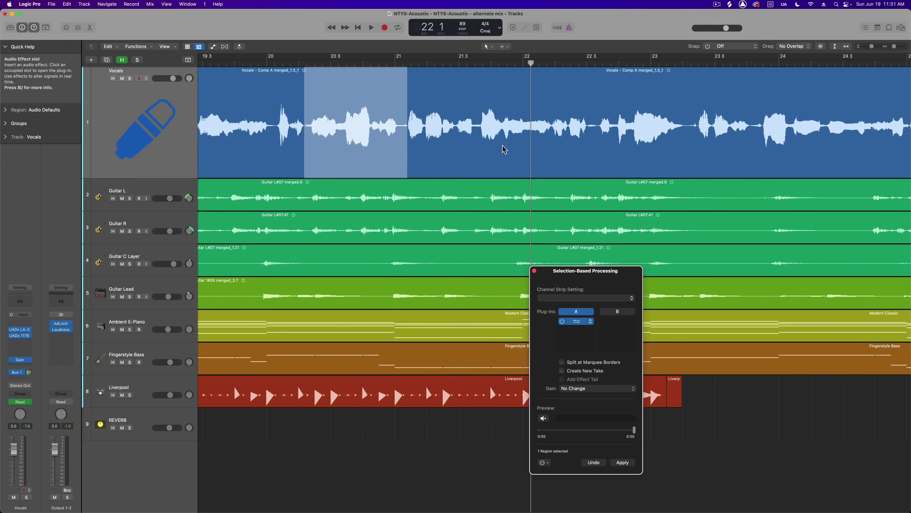
pyautogui.click(544, 418)
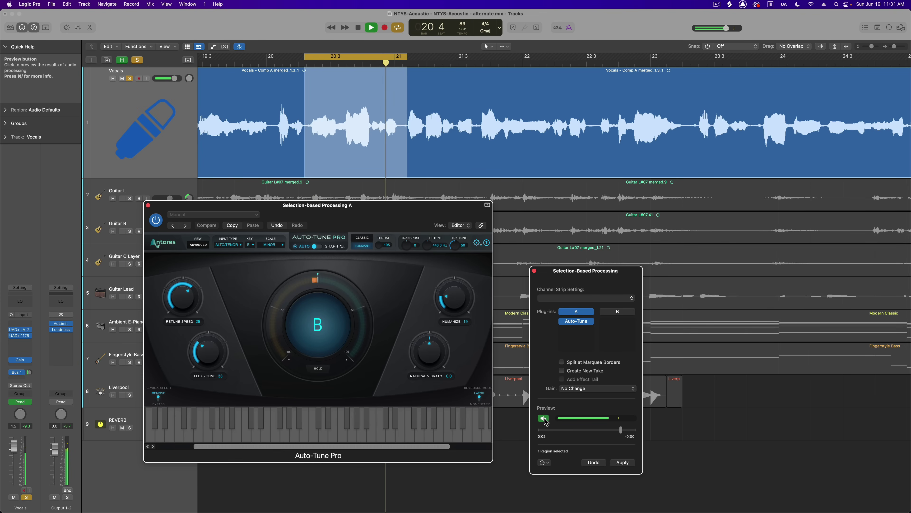
pyautogui.click(631, 465)
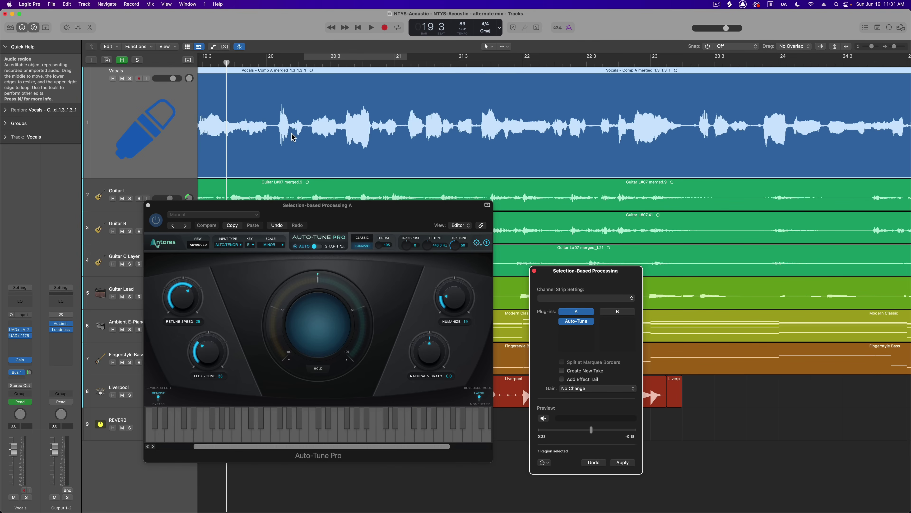
pyautogui.click(148, 205)
pyautogui.press('space')
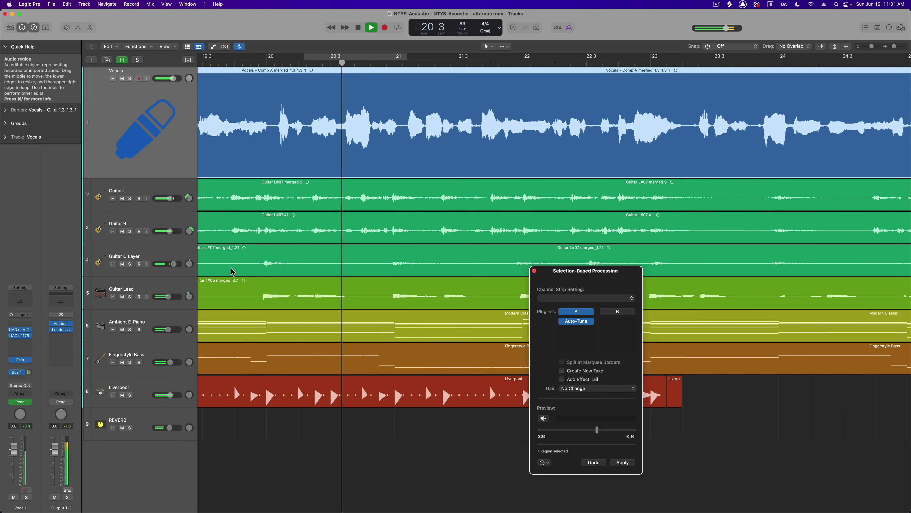
pyautogui.hscroll(2, 405, 147)
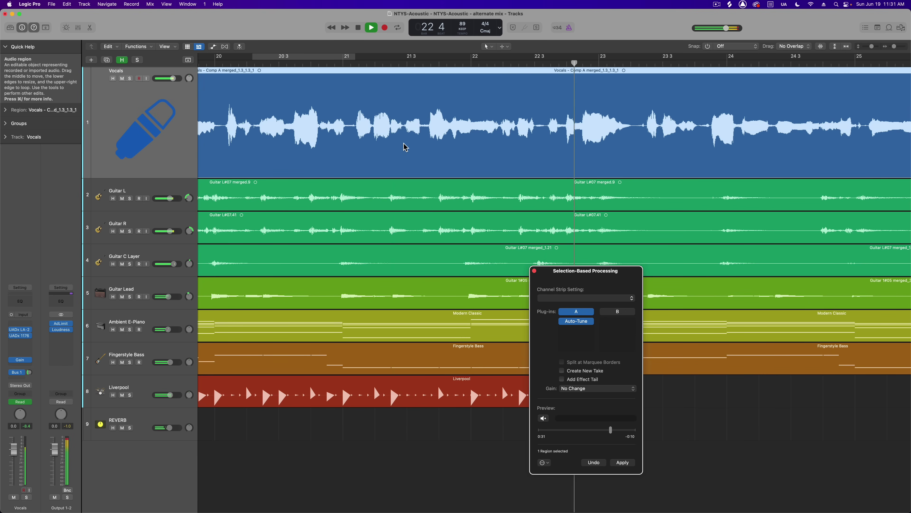
pyautogui.hscroll(3, 405, 147)
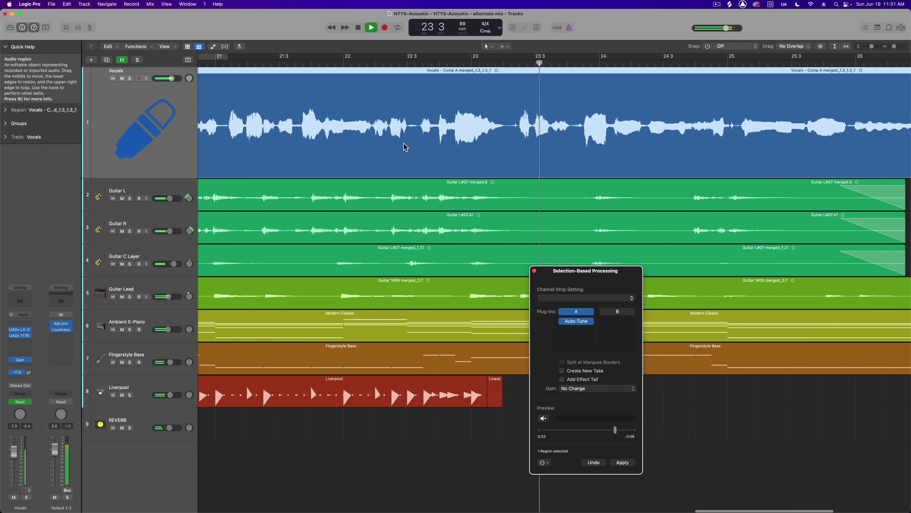
pyautogui.hscroll(5, 405, 147)
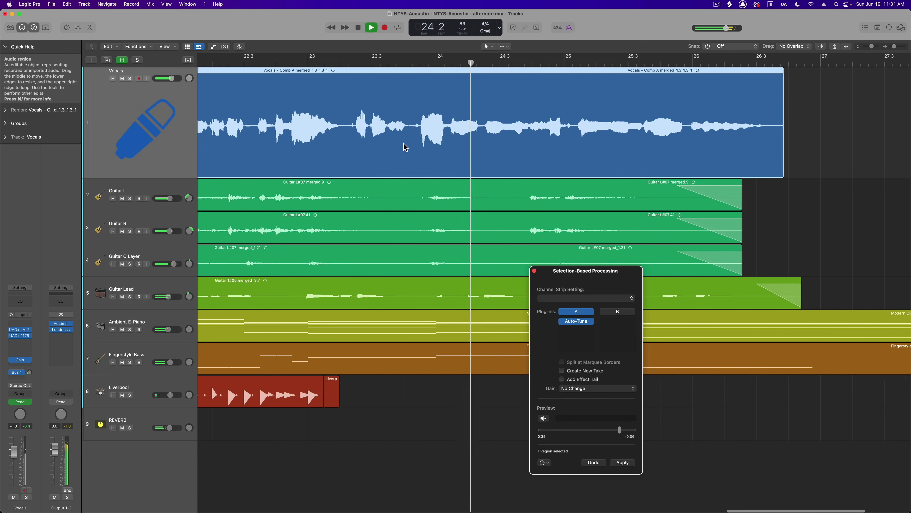
pyautogui.hscroll(1, 404, 148)
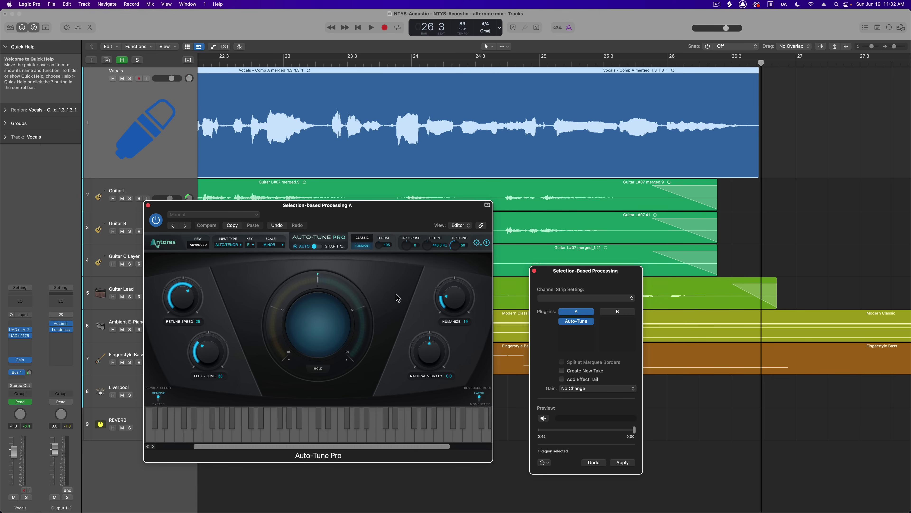
# Replace Auto-Tune Pro in chain A with Logic's Pitch Correction (Mono)
pyautogui.click(595, 321)
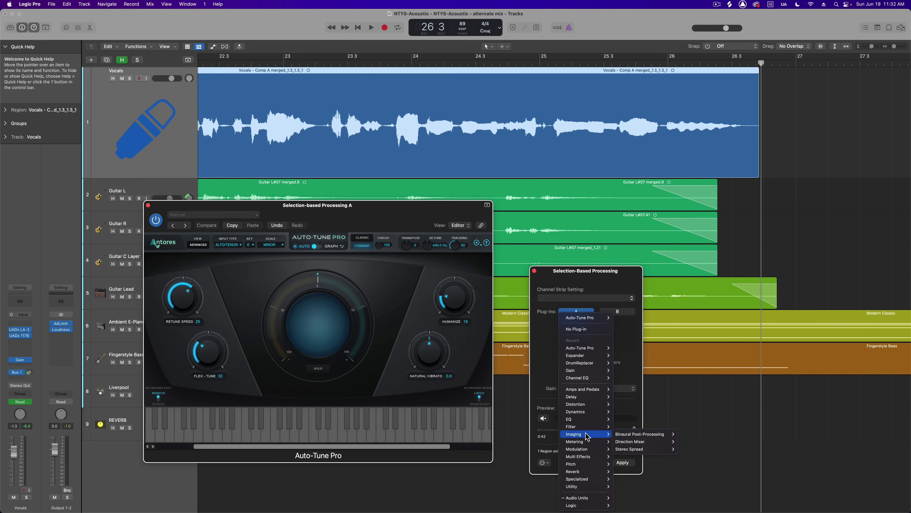
pyautogui.moveTo(582, 465)
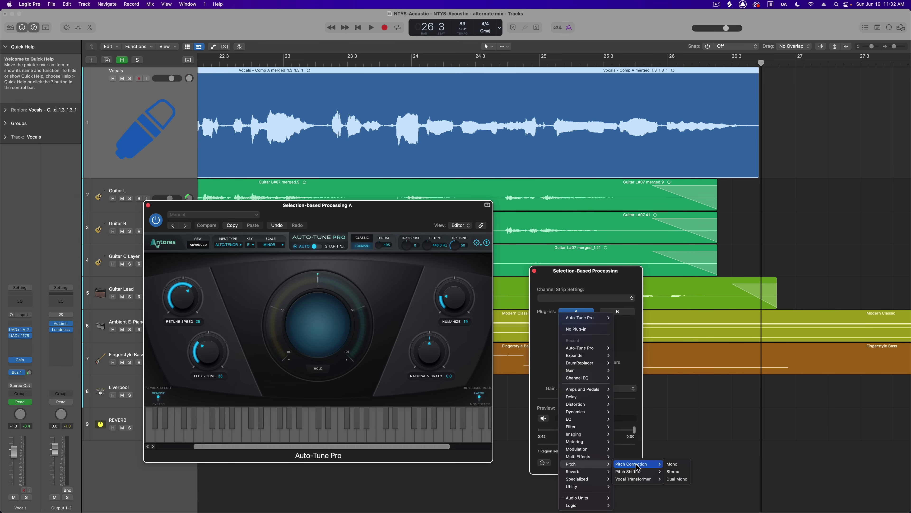
pyautogui.moveTo(633, 464)
pyautogui.click(670, 464)
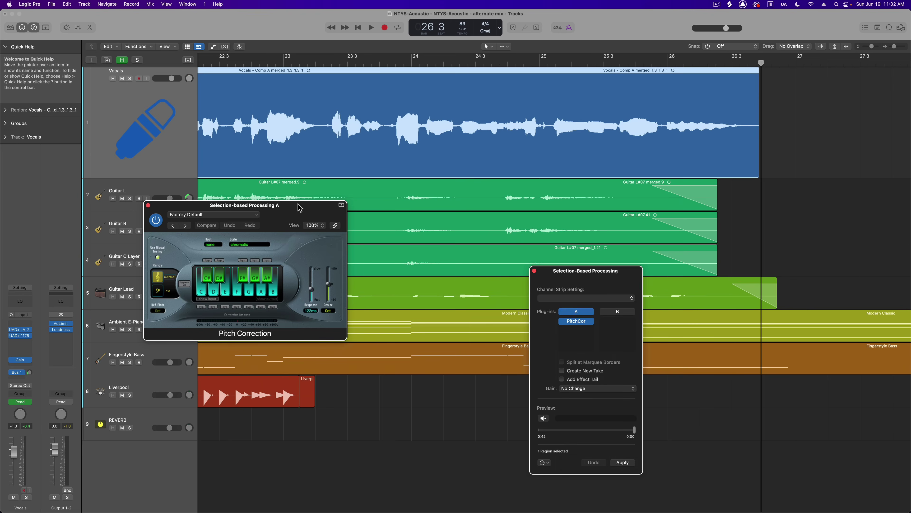
# Move and enlarge the Pitch Correction plug-in window
pyautogui.moveTo(300, 207); pyautogui.dragTo(356, 232)
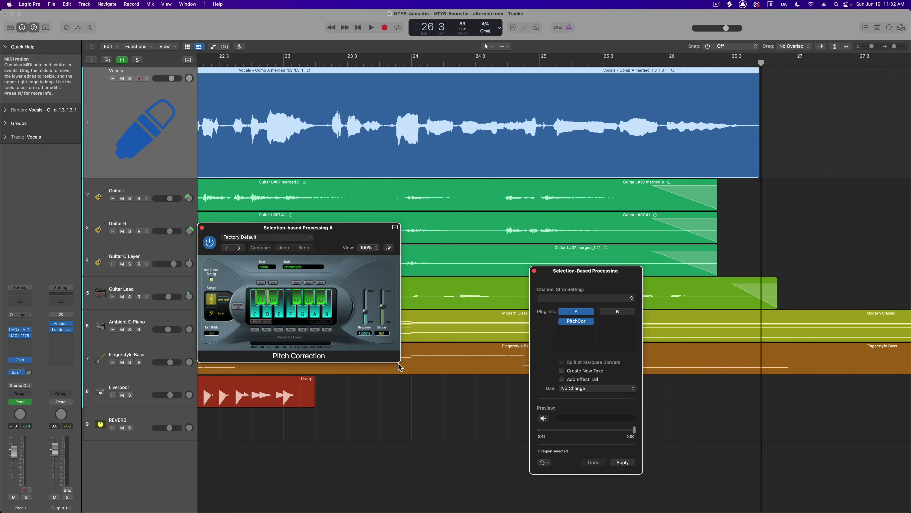
pyautogui.moveTo(399, 363); pyautogui.dragTo(481, 410)
pyautogui.moveTo(405, 239); pyautogui.dragTo(413, 275)
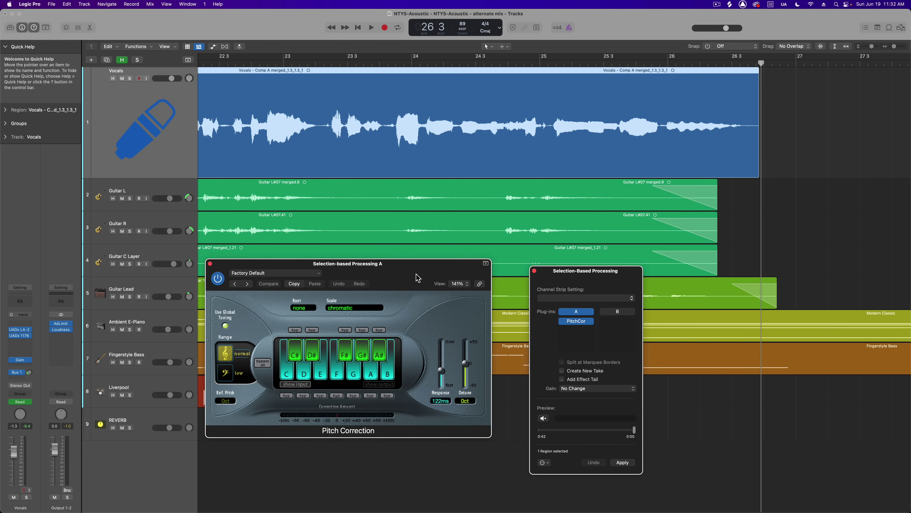
pyautogui.moveTo(420, 293); pyautogui.dragTo(429, 310)
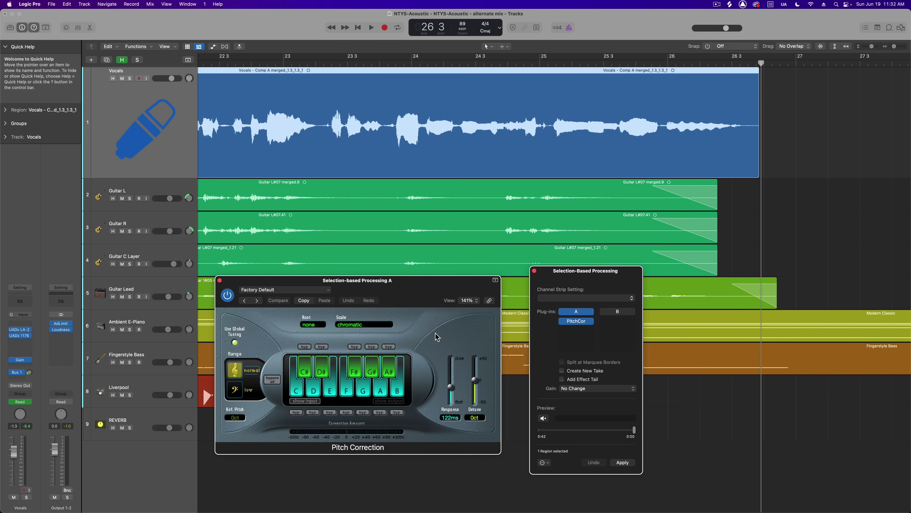